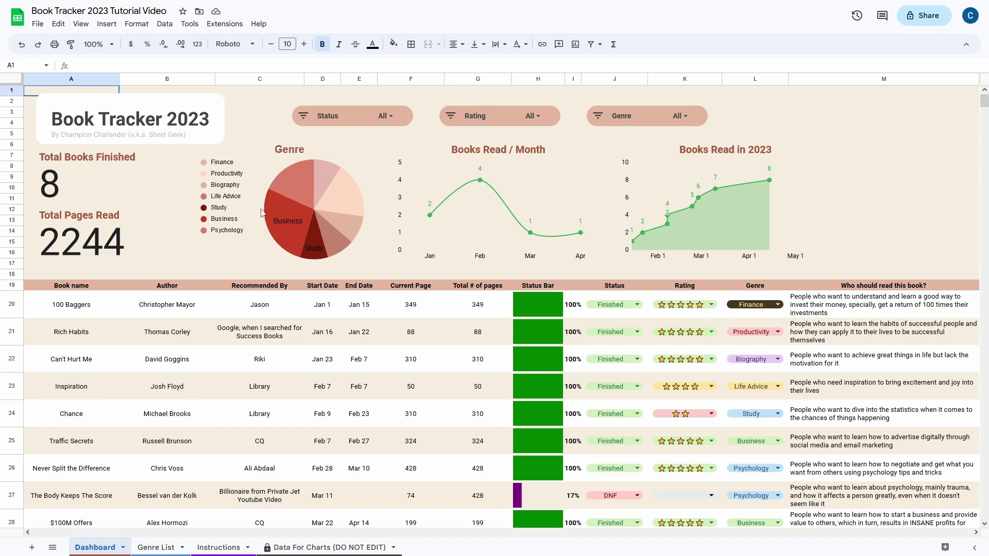
# Select each dashboard scorecard, chart and the Status, Rating and Genre filters to inspect them.
pyautogui.click(105, 178)
pyautogui.click(114, 236)
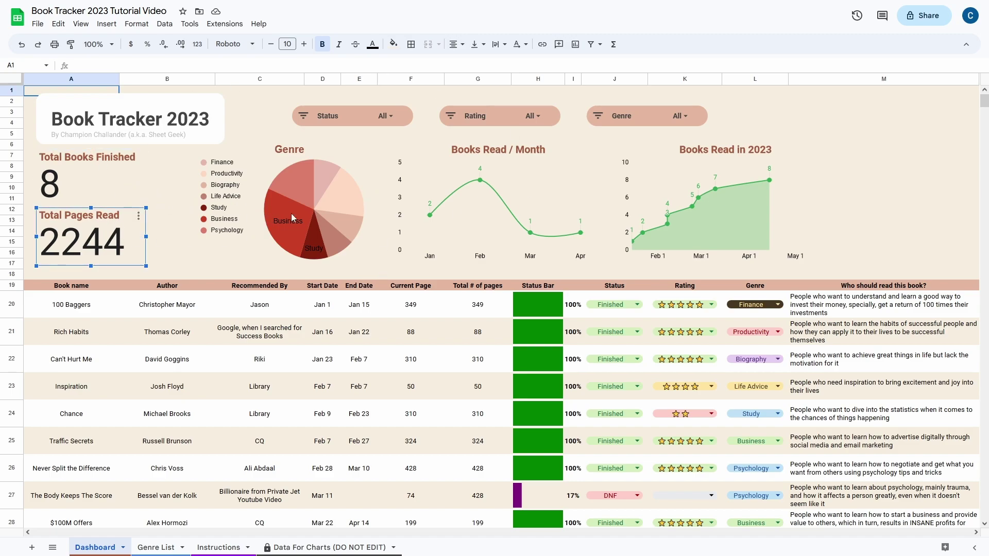
pyautogui.click(366, 169)
pyautogui.click(558, 183)
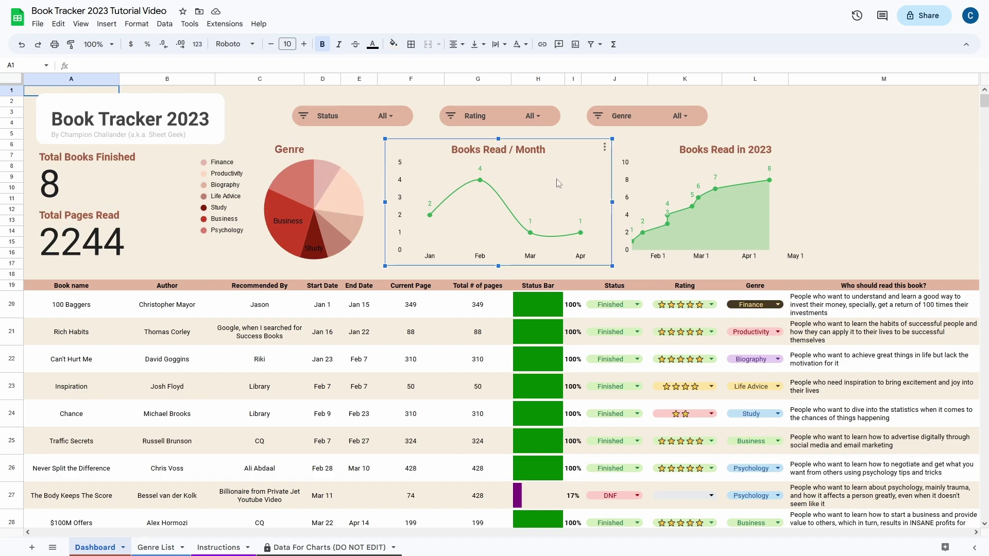
pyautogui.click(726, 180)
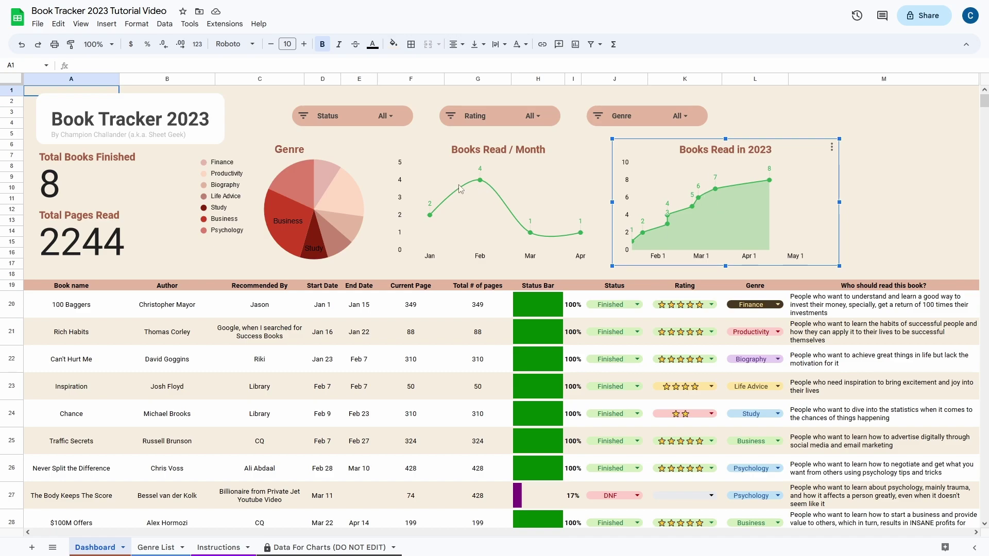
pyautogui.click(356, 123)
pyautogui.click(512, 123)
pyautogui.click(643, 126)
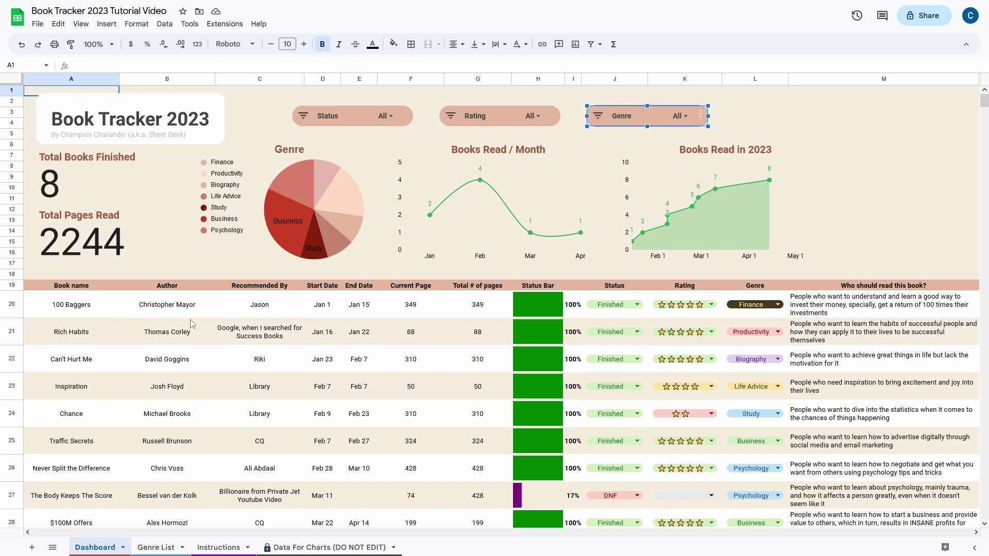
# Step through 100 Baggers' row cells from title A20 to total pages G20.
pyautogui.click(87, 306)
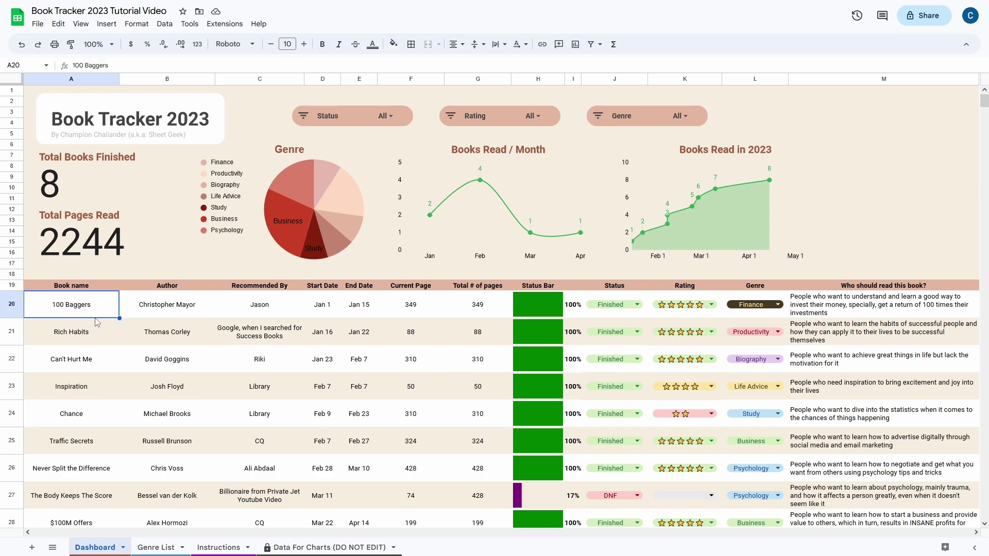
pyautogui.click(185, 308)
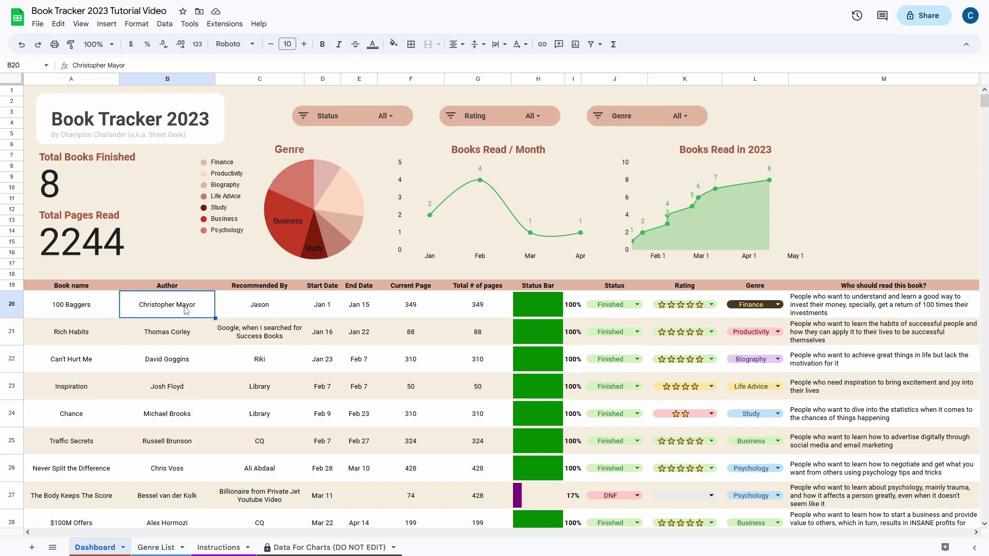
pyautogui.click(282, 315)
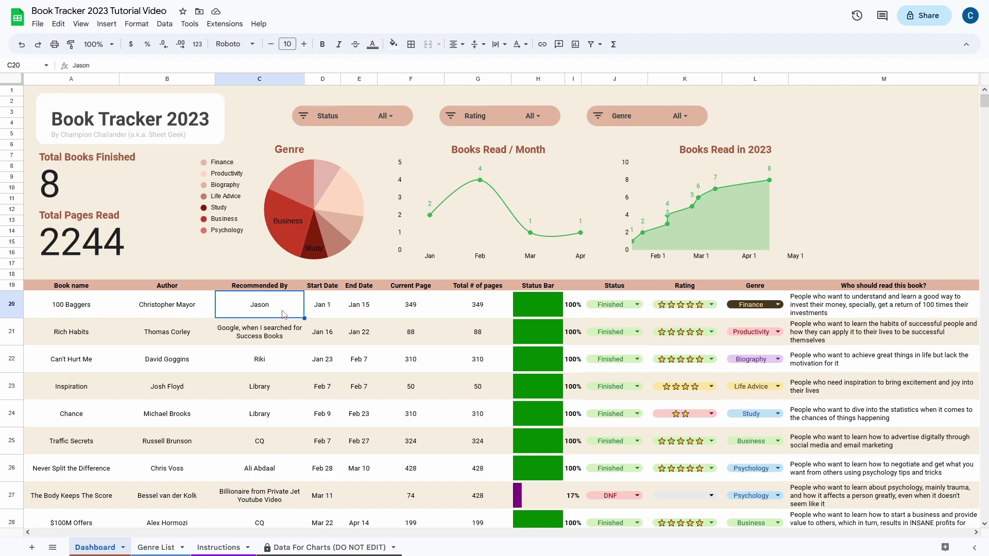
pyautogui.click(326, 311)
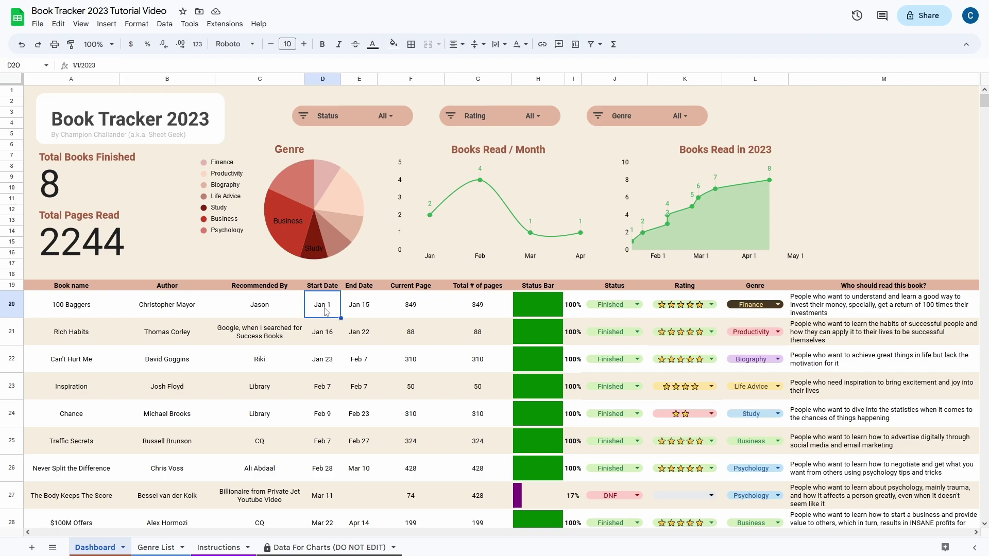
pyautogui.click(360, 315)
pyautogui.click(415, 317)
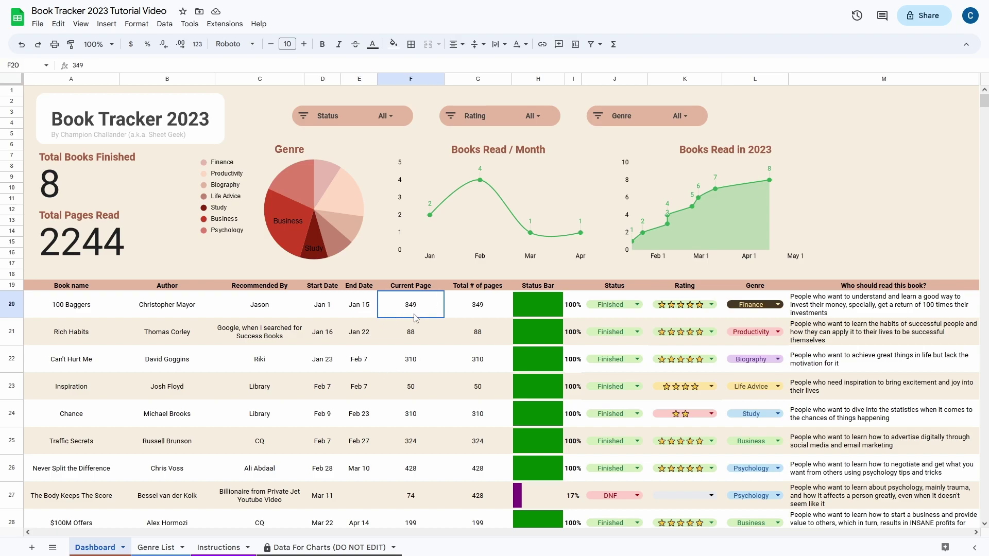
pyautogui.click(489, 315)
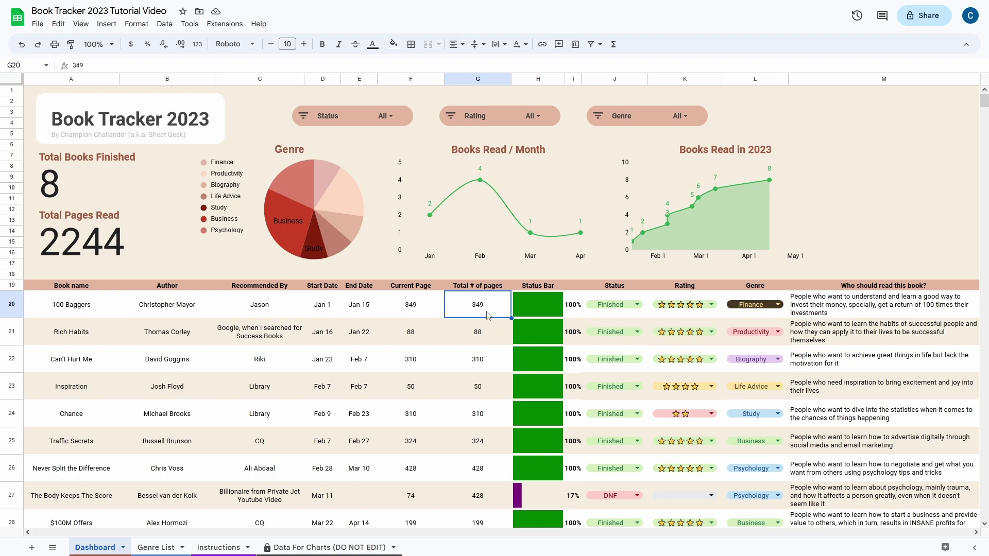
# Try 300 and 0 as 100 Baggers' current page in F20, then restore 349.
pyautogui.click(429, 311)
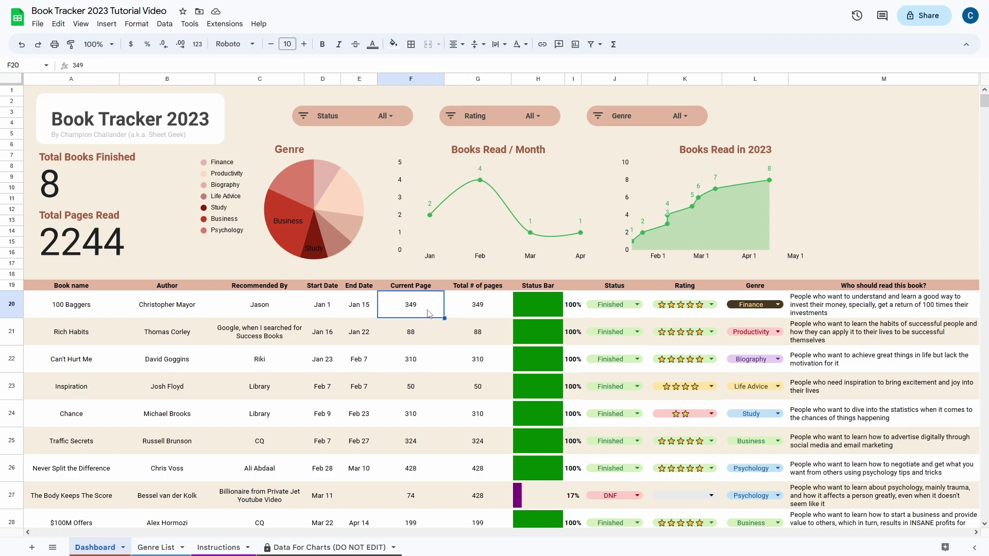
pyautogui.write('300')
pyautogui.press('Return')
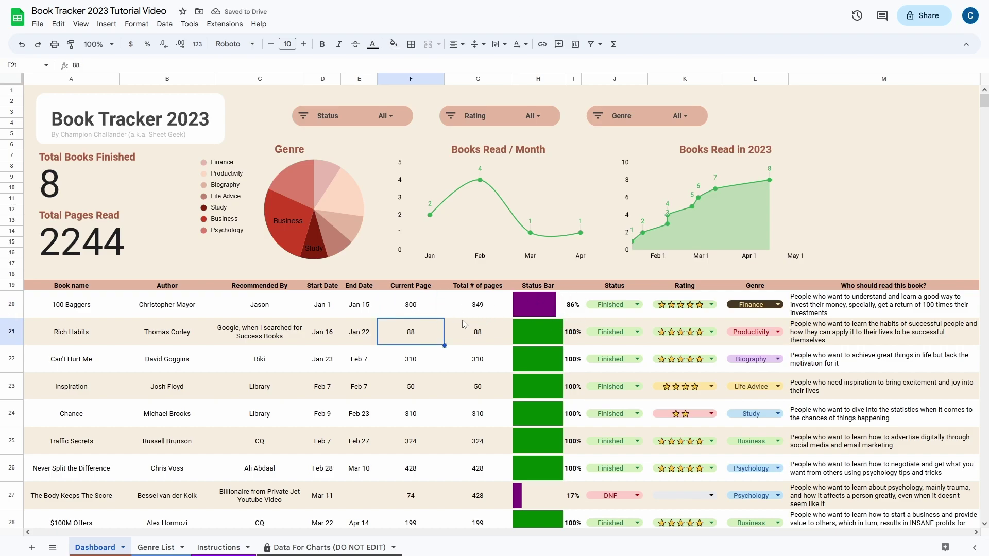
pyautogui.press('Up')
pyautogui.write('0')
pyautogui.press('Return')
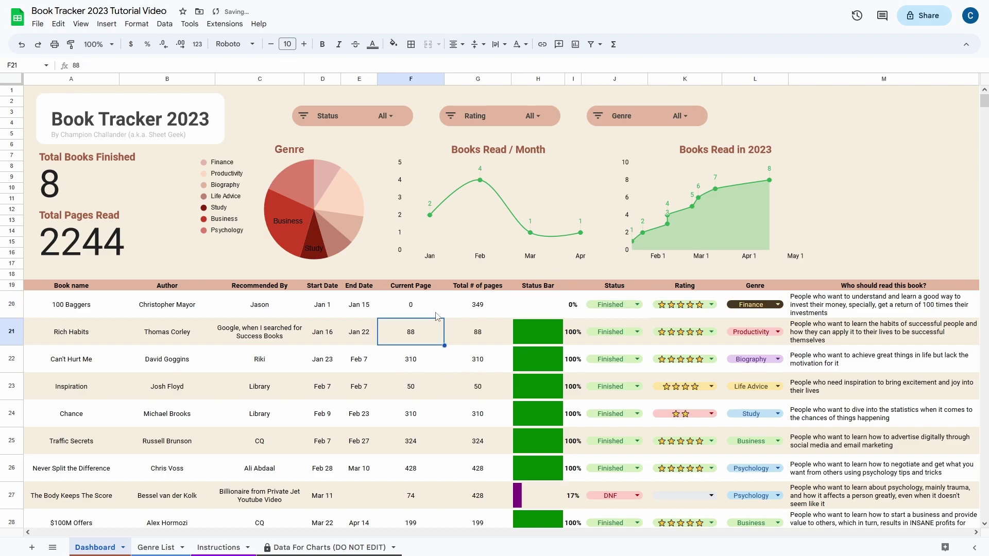
pyautogui.press('Up')
pyautogui.write('349')
pyautogui.press('Return')
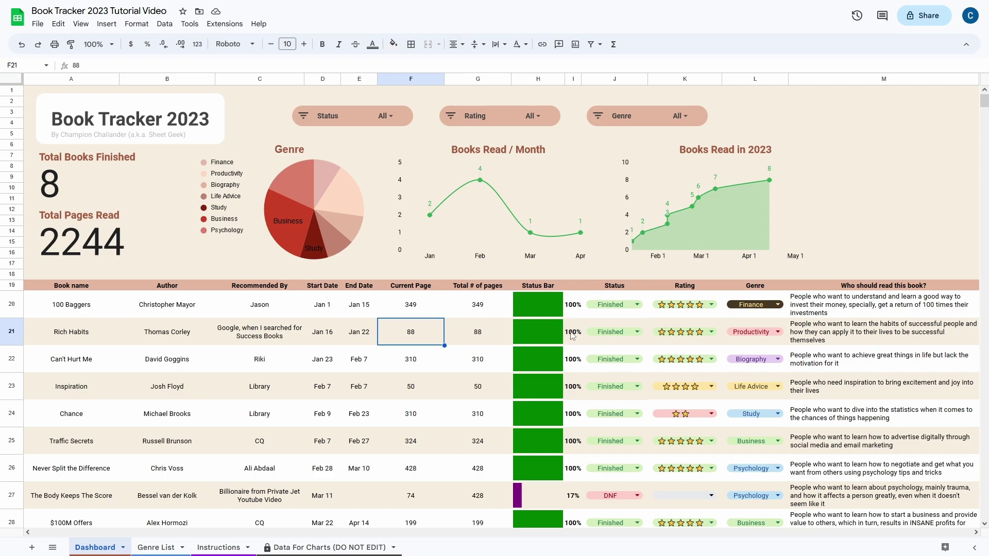
# Review the status dropdowns for 100 Baggers and Deep Work, keeping Finished and Reading.
pyautogui.doubleClick(621, 306)
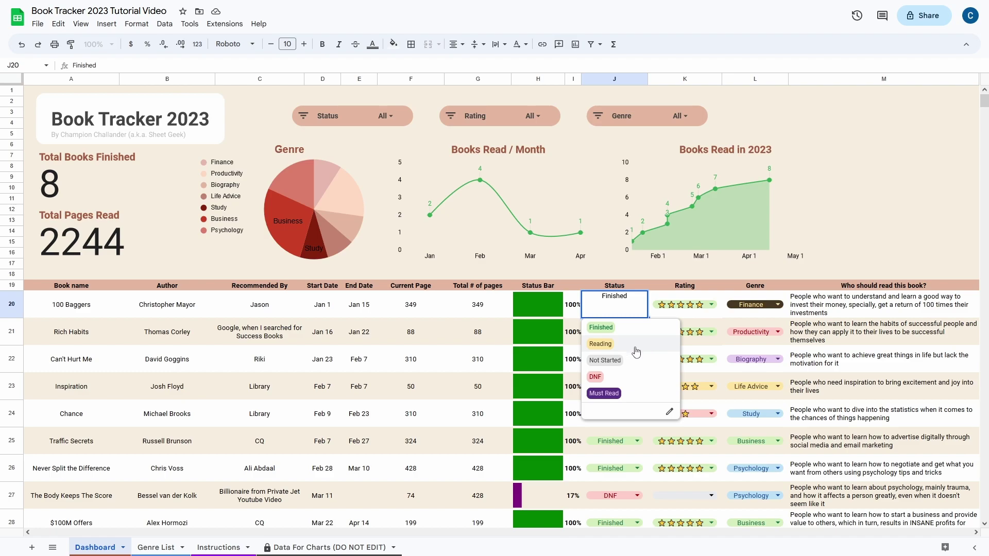
pyautogui.click(556, 331)
pyautogui.scroll(-5, 567, 331)
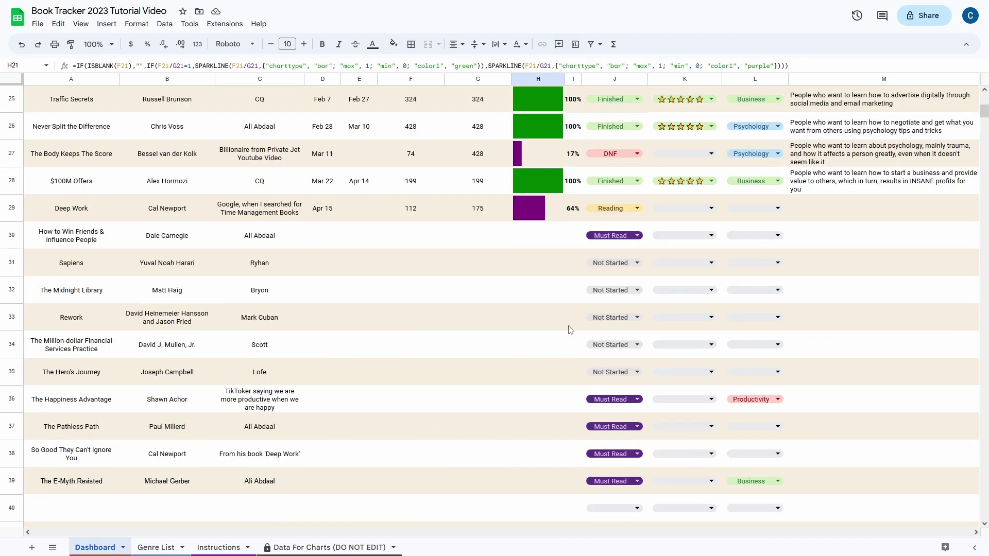
pyautogui.scroll(2, 588, 343)
pyautogui.click(103, 368)
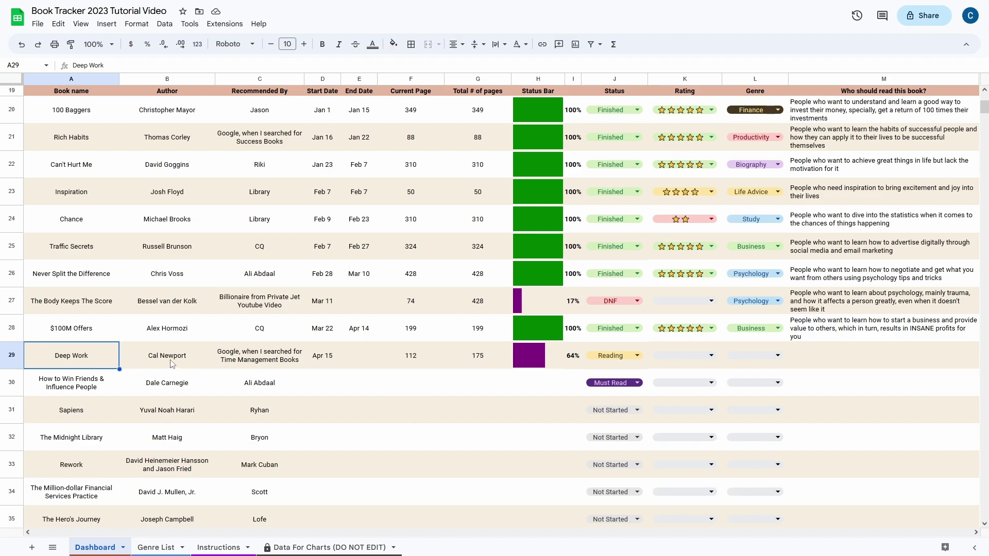
pyautogui.click(624, 360)
pyautogui.click(627, 356)
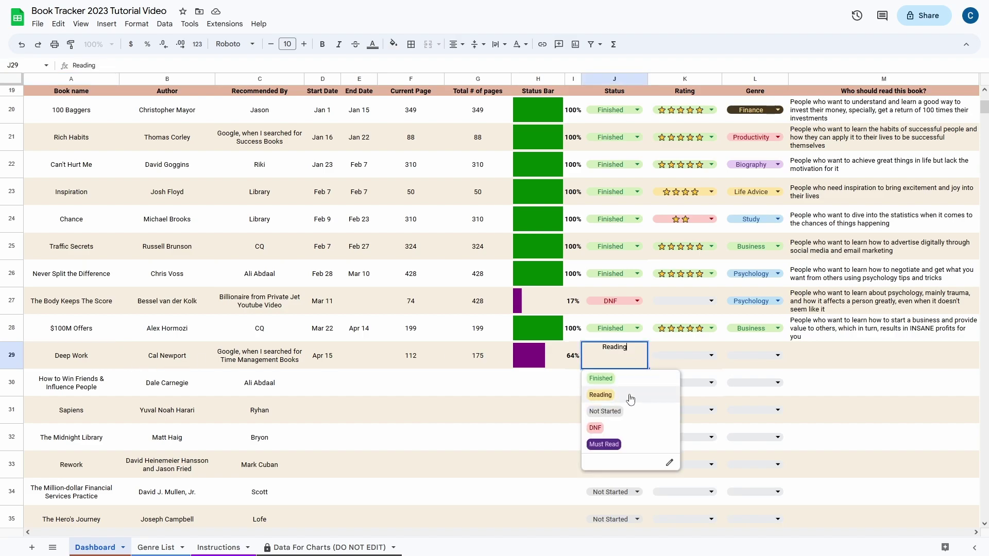
pyautogui.click(630, 400)
pyautogui.scroll(-1, 690, 389)
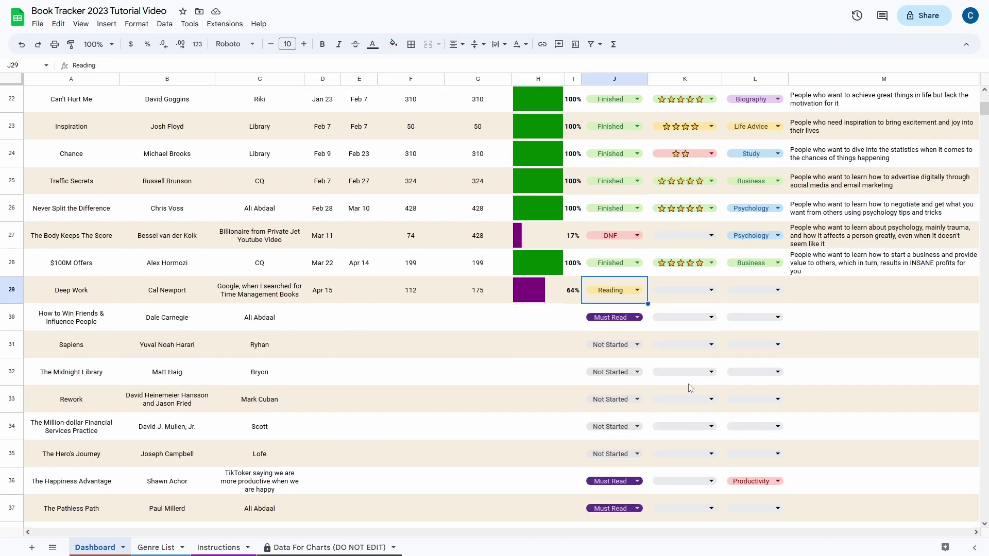
pyautogui.click(624, 321)
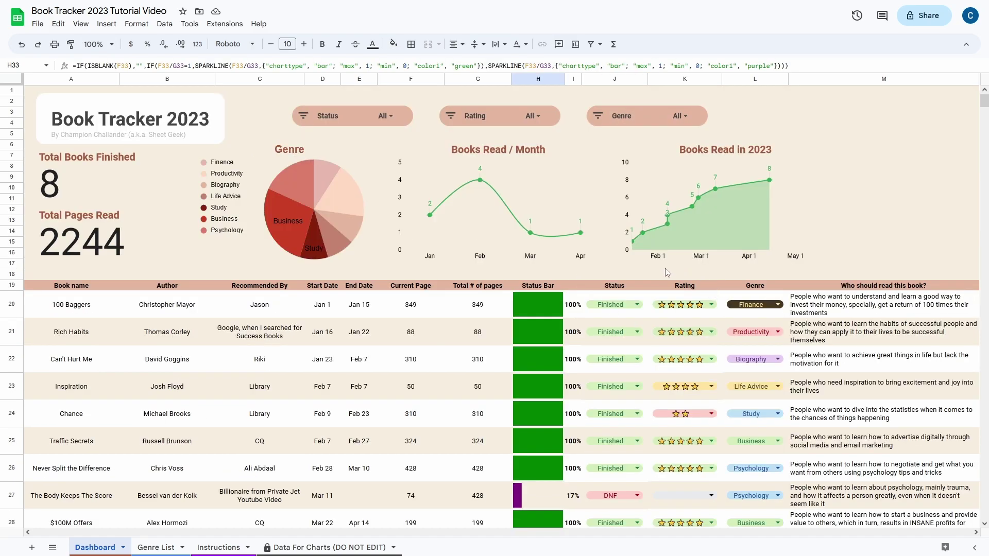
# Try a one-star rating on 100 Baggers, then set it back to five stars.
pyautogui.click(705, 305)
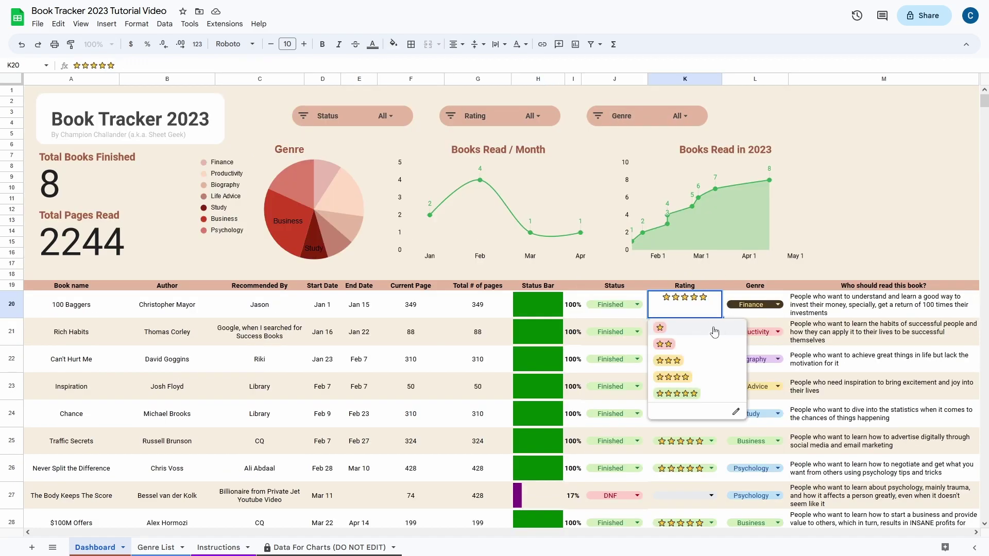
pyautogui.click(678, 332)
pyautogui.click(707, 311)
pyautogui.click(703, 390)
# Browse 100 Baggers' genre dropdown in L20, leaving it as Finance.
pyautogui.click(758, 302)
pyautogui.click(764, 305)
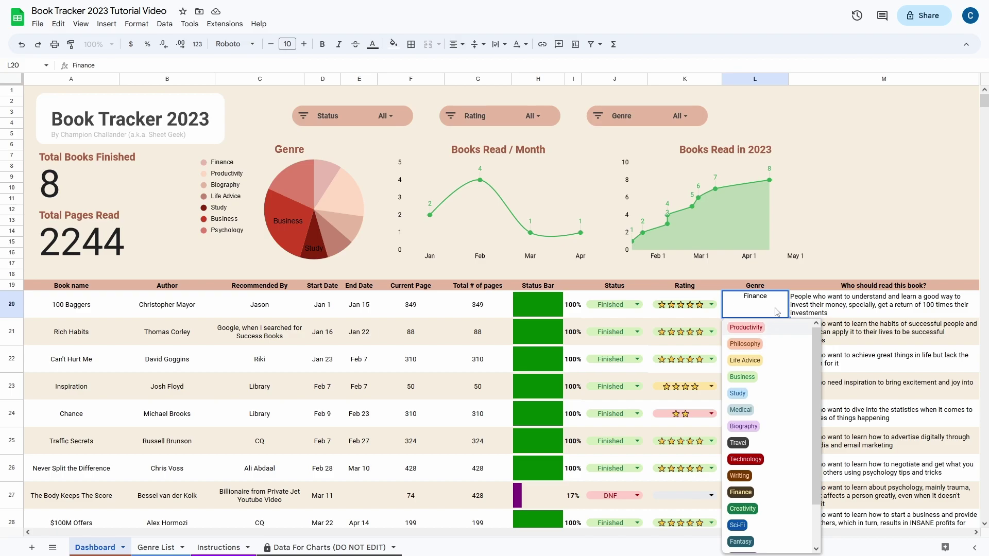
pyautogui.click(790, 309)
pyautogui.click(763, 308)
pyautogui.scroll(-1, 761, 432)
pyautogui.scroll(1, 761, 432)
pyautogui.press('Tab')
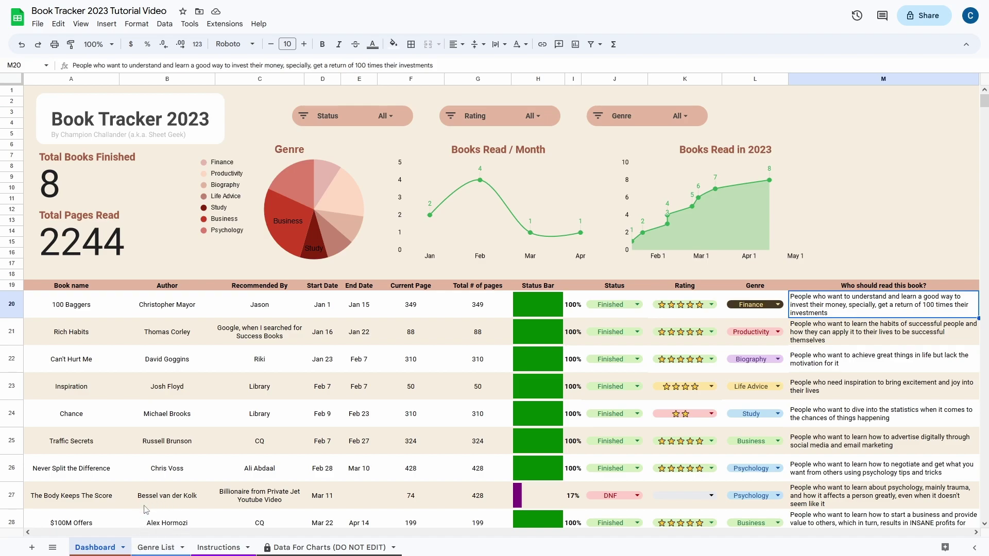
# Add Non-Fiction in A18 and Fiction in A19 of the Genre List, then go back to the Dashboard.
pyautogui.click(165, 548)
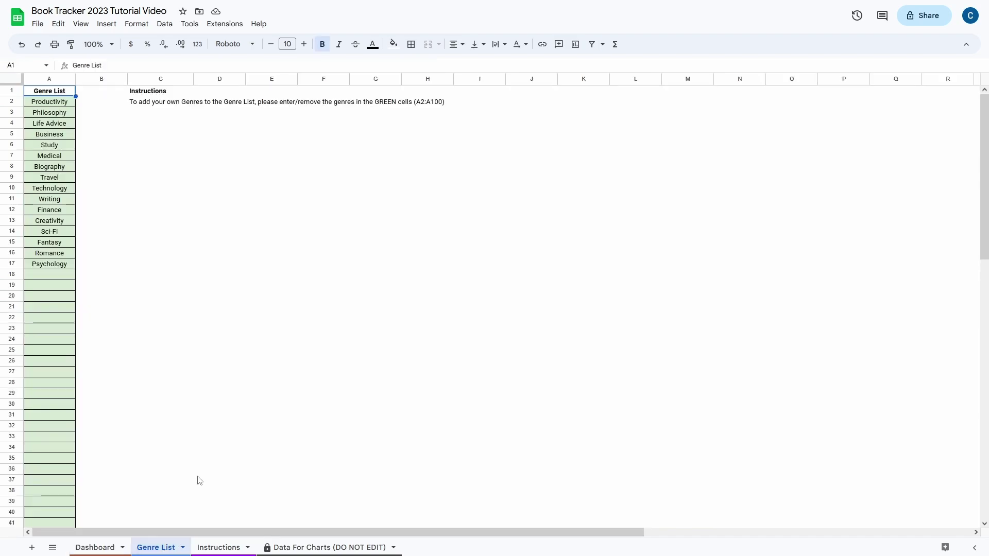
pyautogui.hotkey('ctrl', 'Down')
pyautogui.press('Down')
pyautogui.write('Non-Fiction')
pyautogui.press('Return')
pyautogui.write('Fiction')
pyautogui.press('Return')
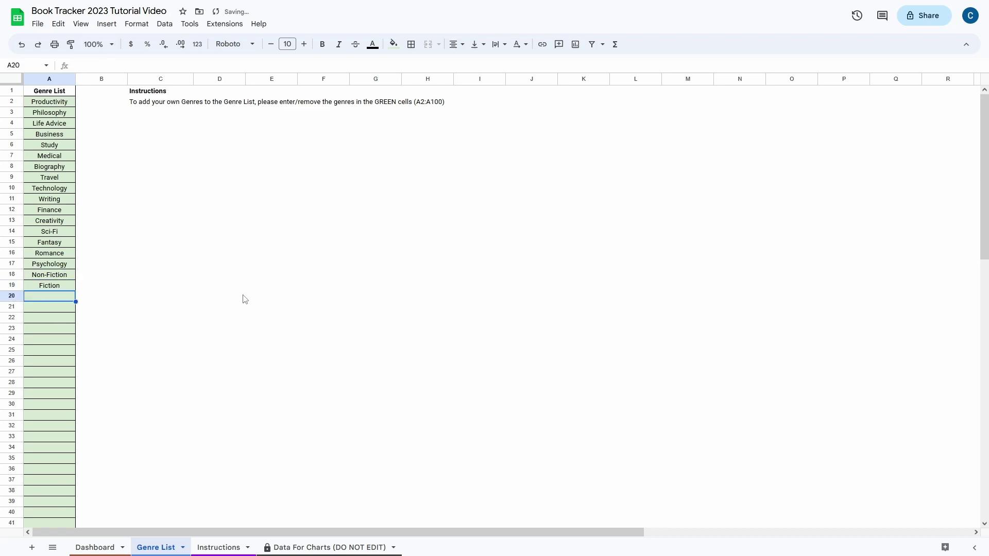
pyautogui.click(98, 547)
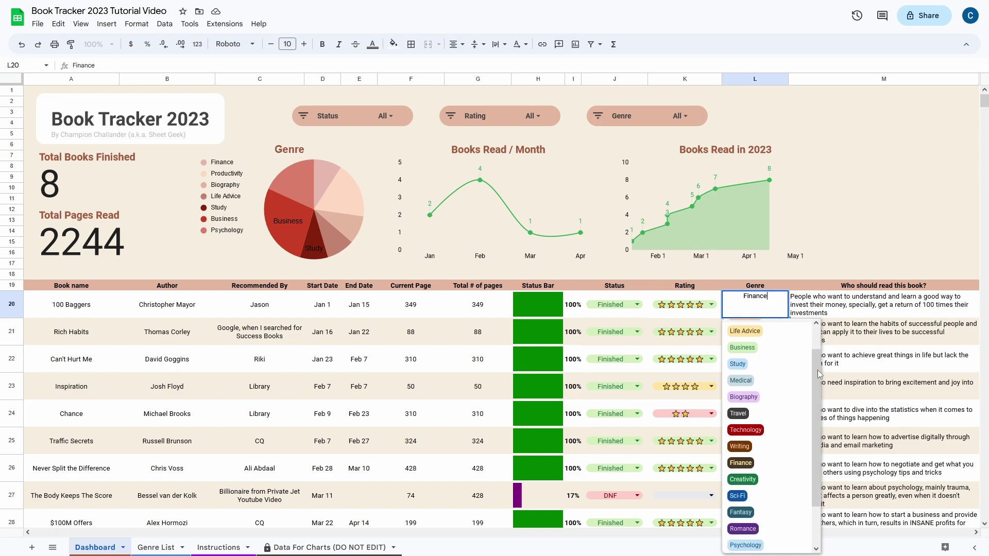
pyautogui.moveTo(816, 342); pyautogui.dragTo(817, 372)
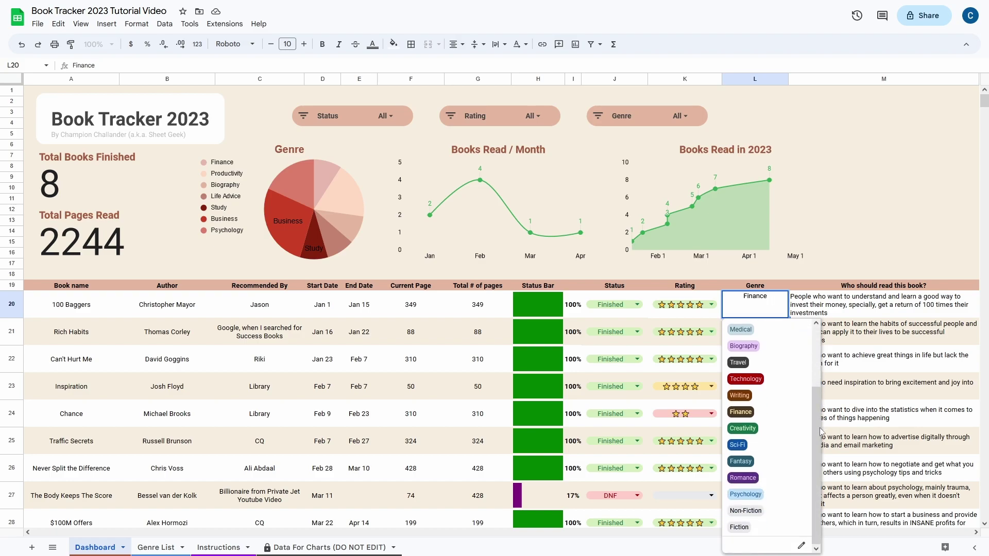
# Colour the Non-Fiction chip dark red and Fiction purple, applying it to all Genre dropdowns.
pyautogui.click(801, 547)
pyautogui.scroll(-5, 950, 319)
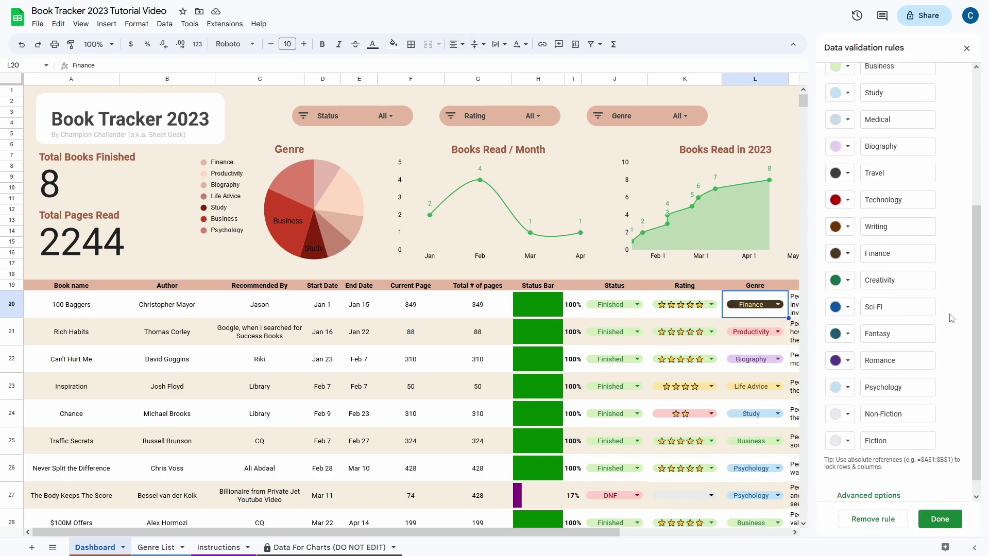
pyautogui.click(846, 397)
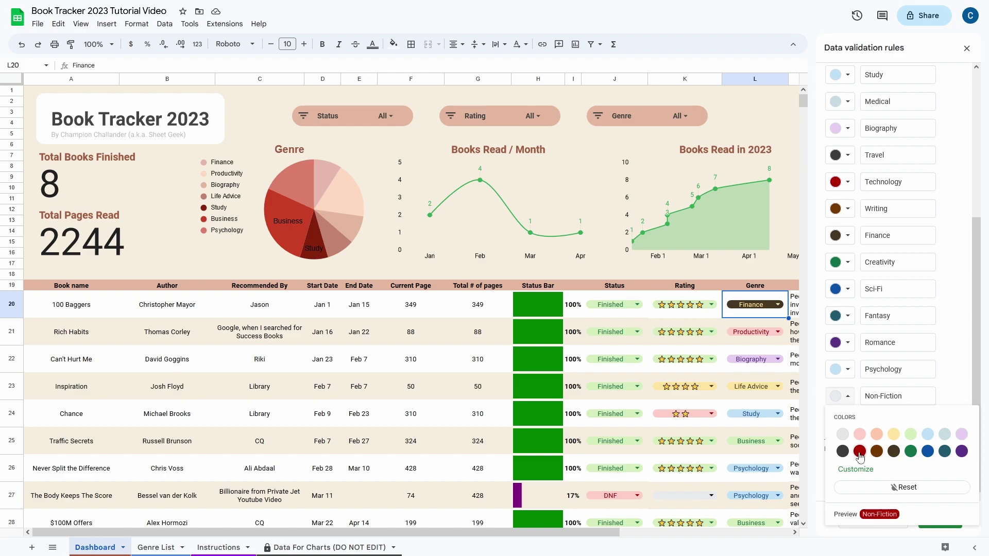
pyautogui.click(860, 451)
pyautogui.click(847, 423)
pyautogui.click(942, 466)
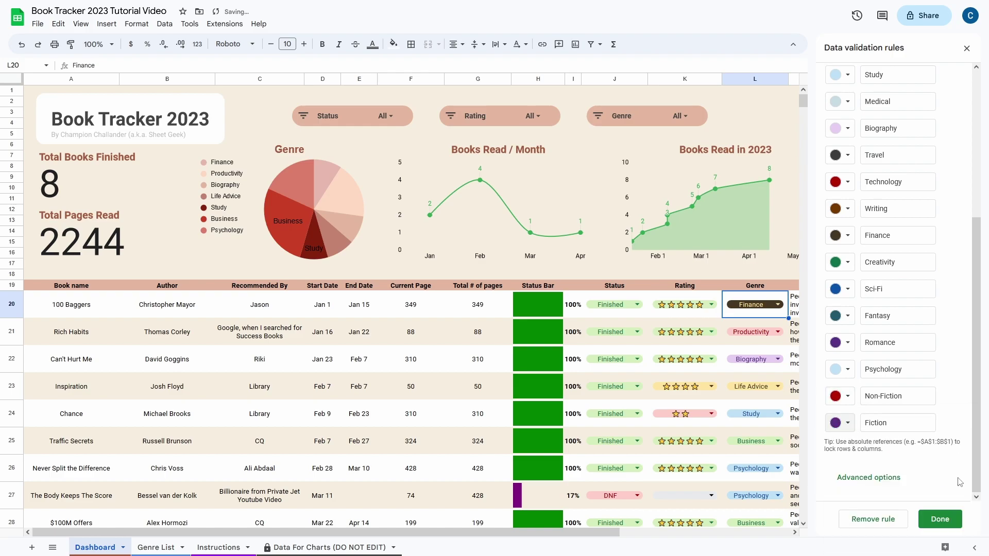
pyautogui.click(940, 518)
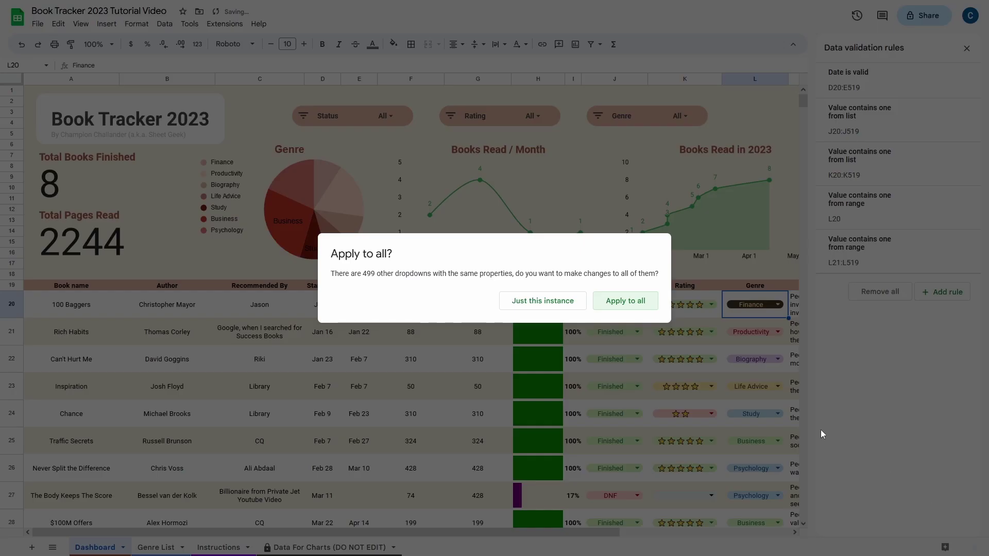
pyautogui.click(616, 307)
pyautogui.click(777, 305)
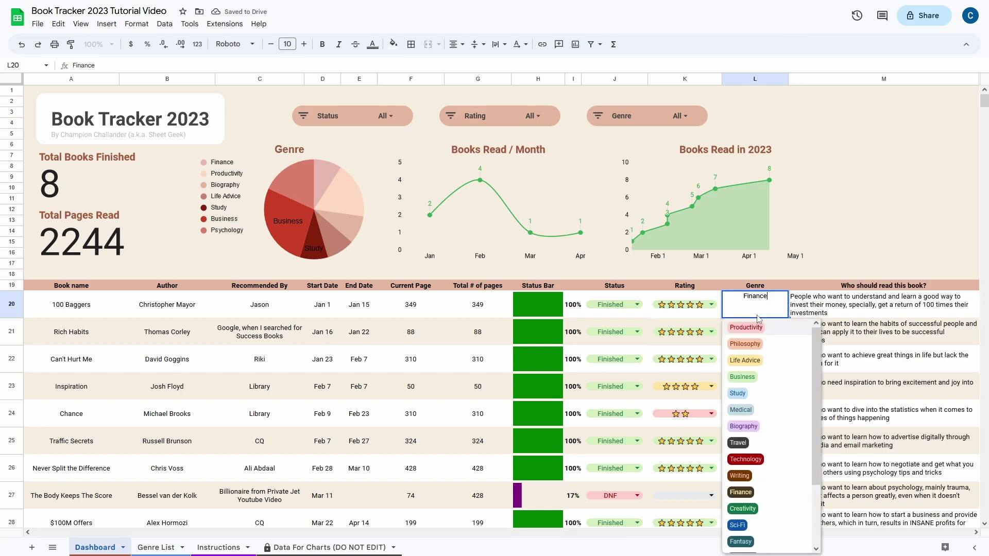
pyautogui.scroll(-3, 778, 392)
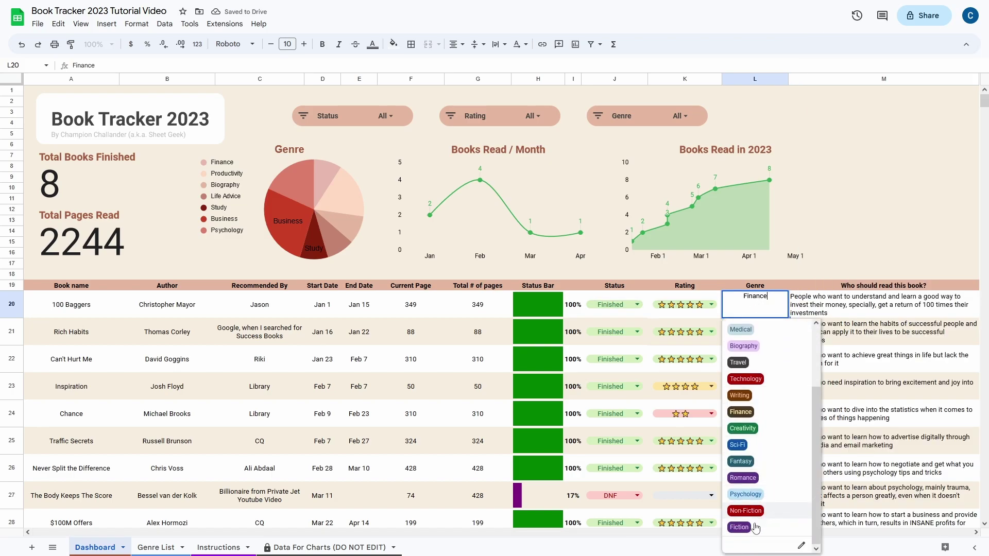
# Review The Body Keeps The Score's status and rating dropdowns, keeping DNF and no rating.
pyautogui.click(849, 314)
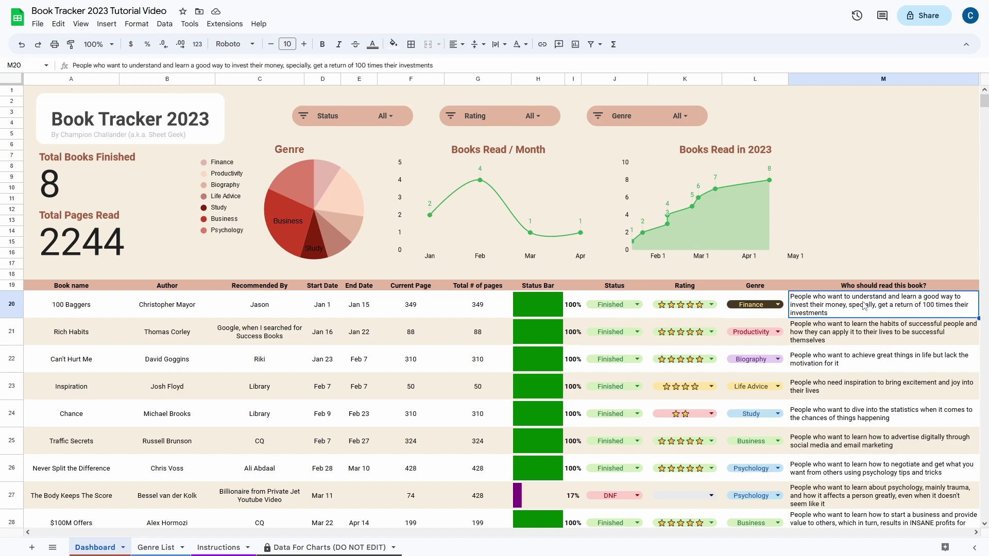
pyautogui.press('Up')
pyautogui.scroll(-2, 684, 332)
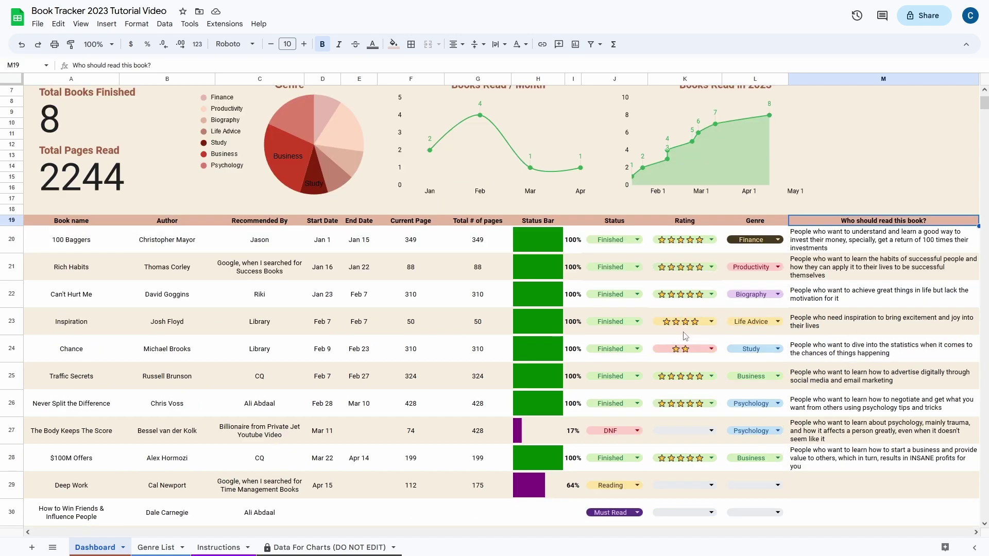
pyautogui.click(623, 436)
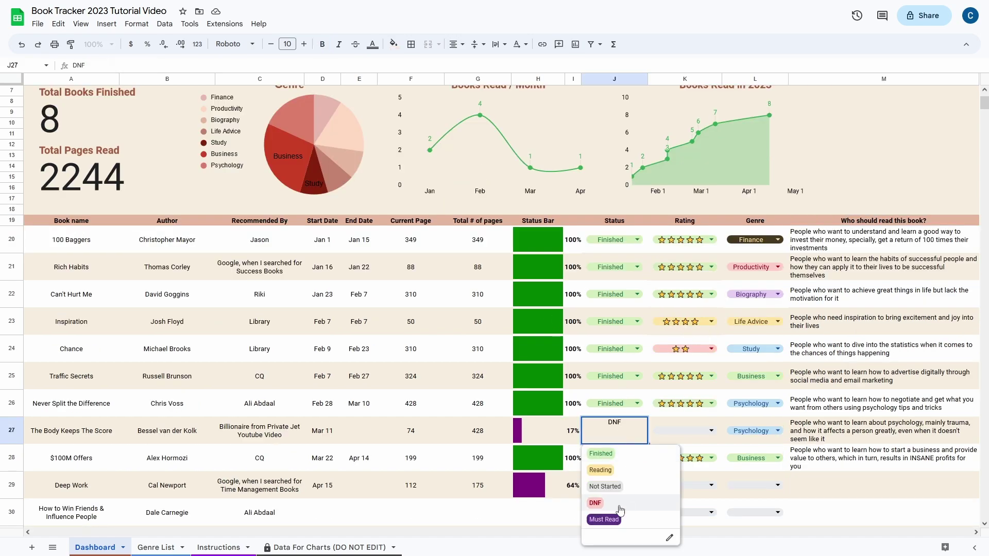
pyautogui.click(675, 432)
pyautogui.click(619, 443)
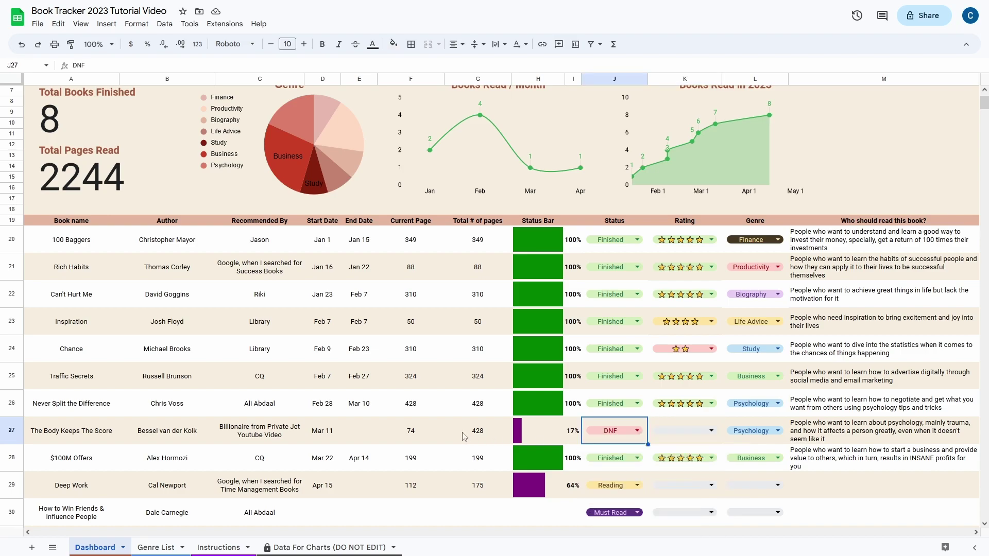
pyautogui.click(329, 438)
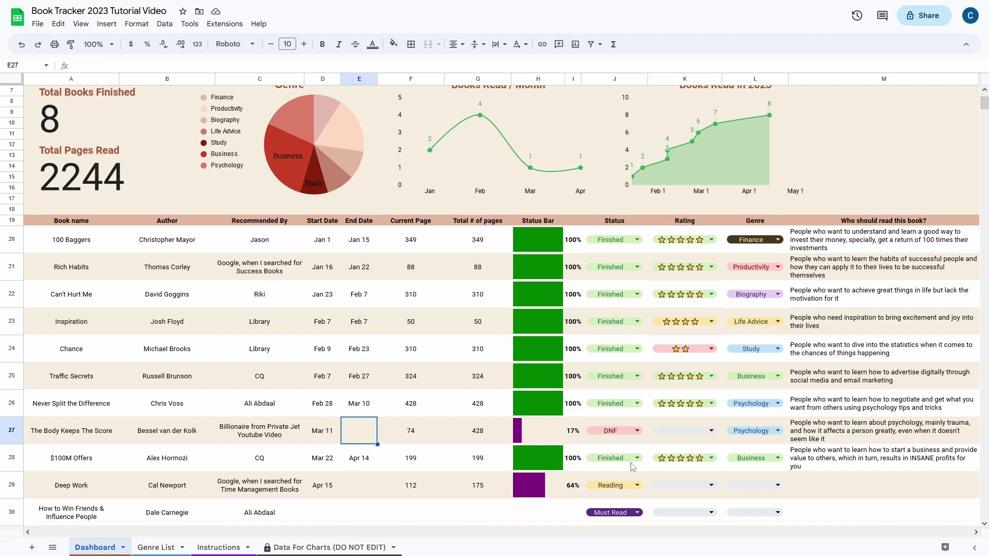
pyautogui.click(620, 436)
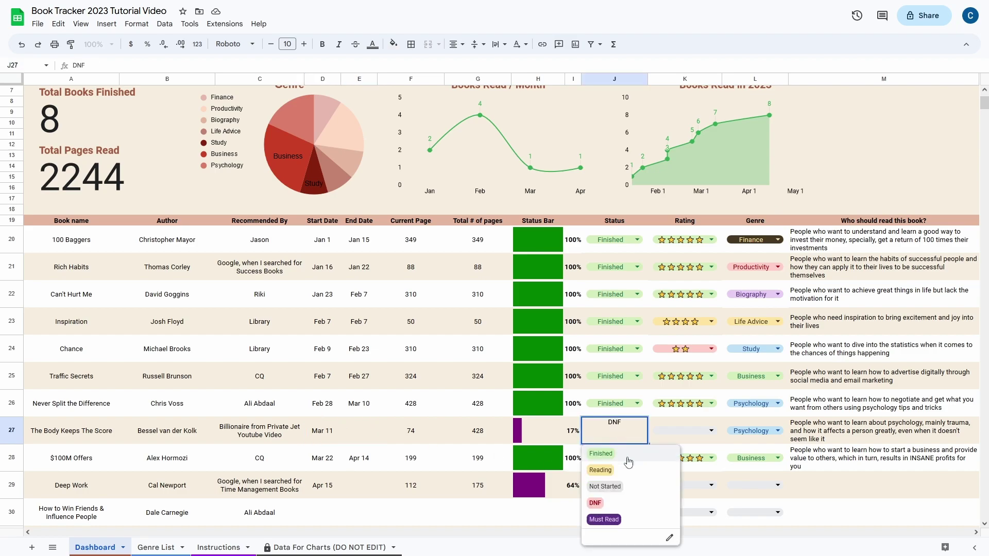
pyautogui.click(657, 441)
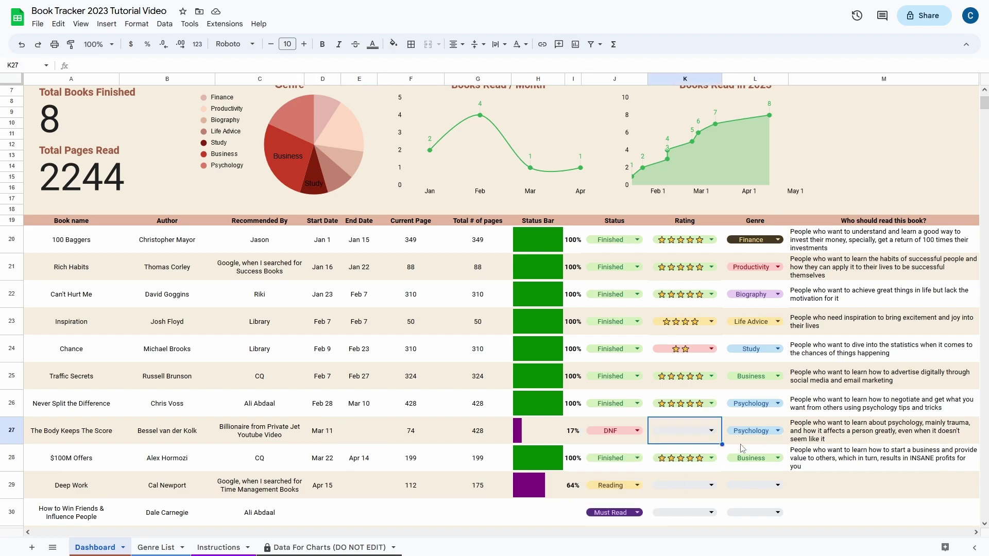
# Open the date picker on Deep Work's empty End Date cell E29.
pyautogui.click(831, 440)
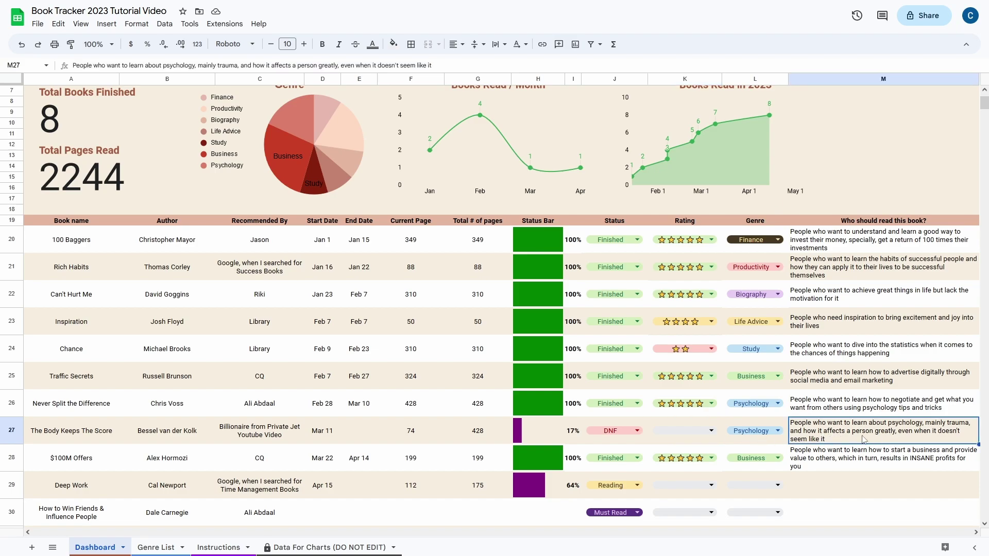
pyautogui.scroll(-3, 829, 399)
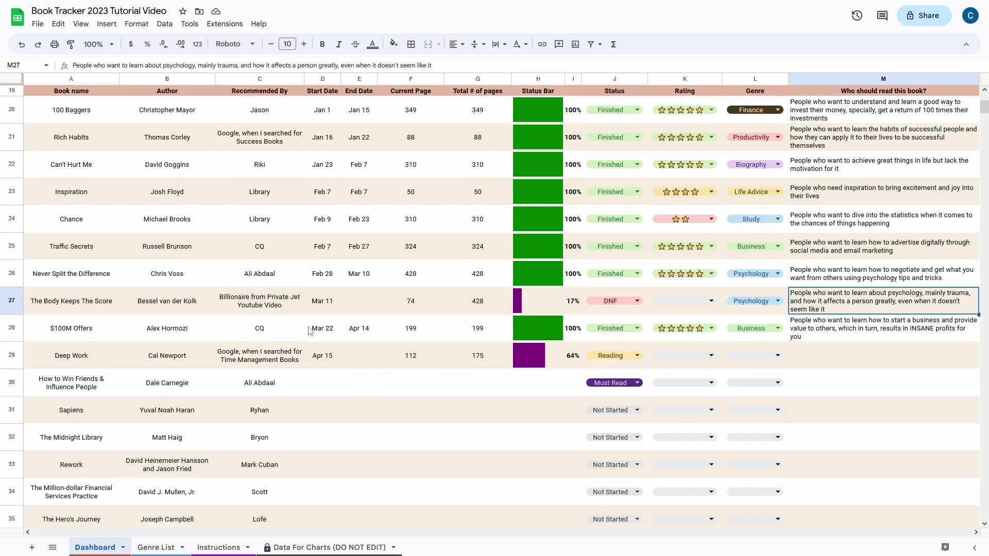
pyautogui.doubleClick(365, 357)
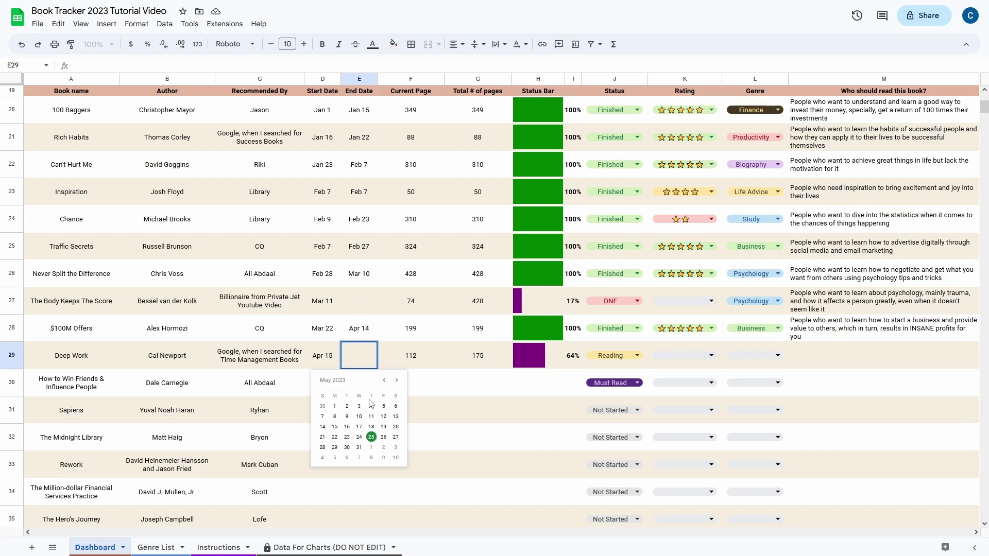
# Give Deep Work end date May 25, current page 175, status Finished and four stars.
pyautogui.click(371, 437)
pyautogui.click(411, 366)
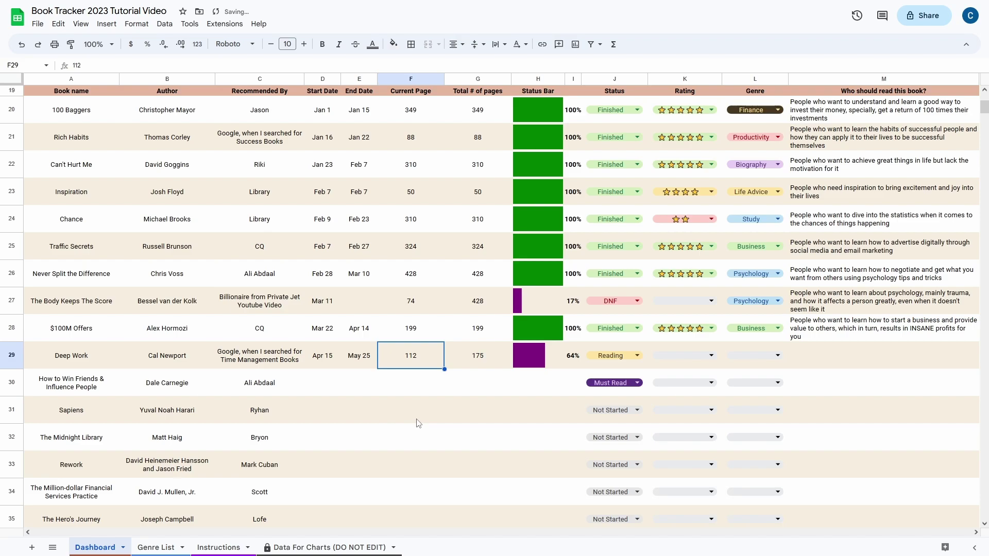
pyautogui.write('175')
pyautogui.press('Return')
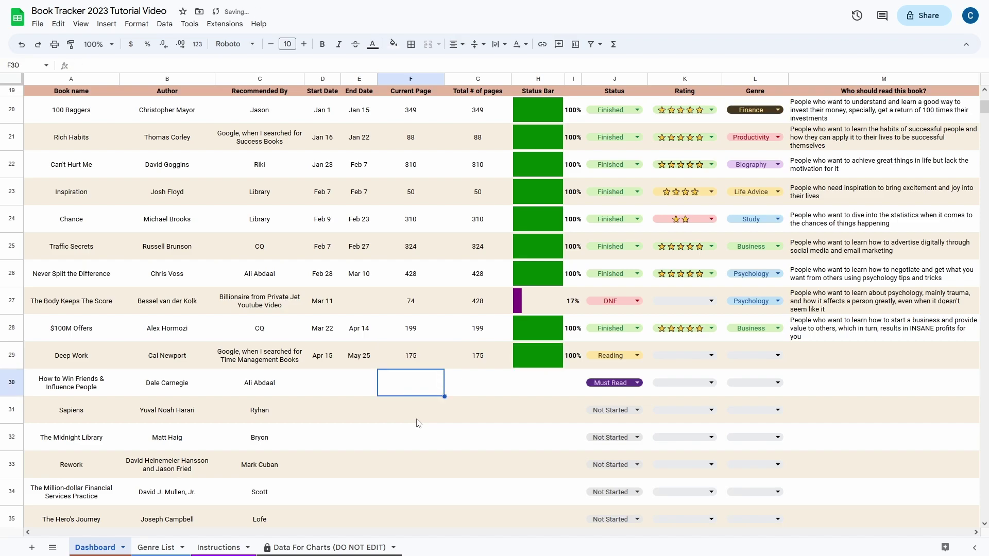
pyautogui.click(623, 358)
pyautogui.click(620, 379)
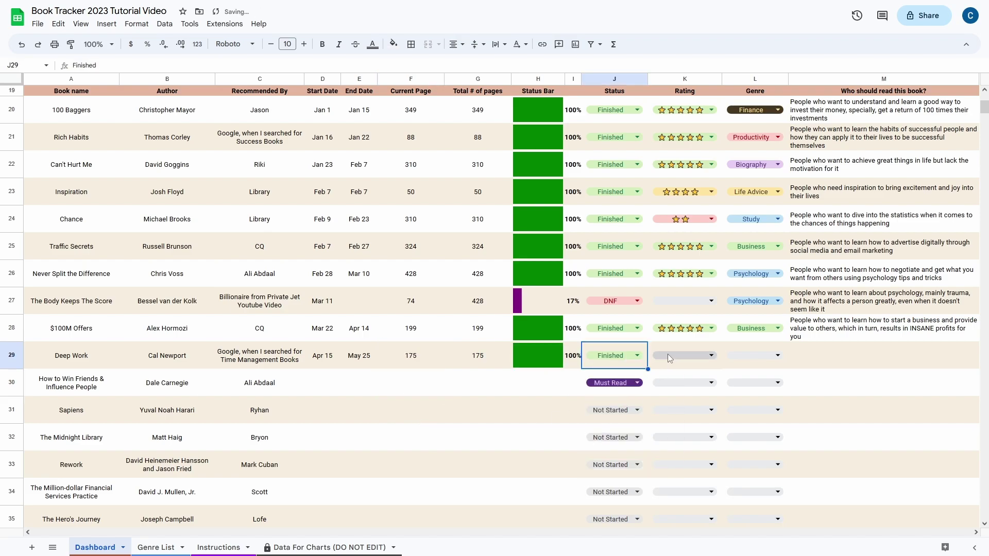
pyautogui.click(668, 354)
pyautogui.click(700, 429)
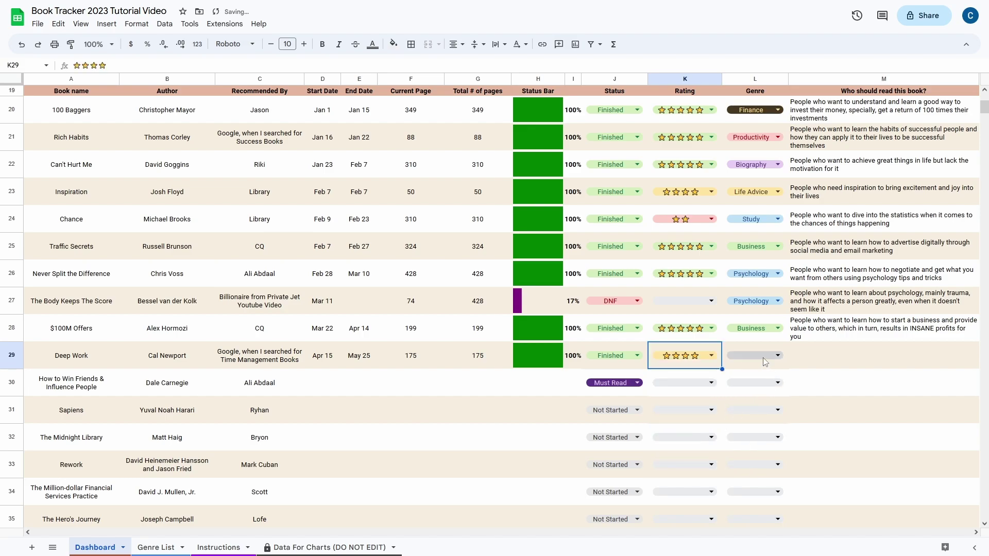
# Set Deep Work's genre to Productivity and add the reader description about optimizing time and working productively.
pyautogui.click(762, 358)
pyautogui.scroll(-1, 771, 447)
pyautogui.scroll(1, 772, 459)
pyautogui.click(761, 381)
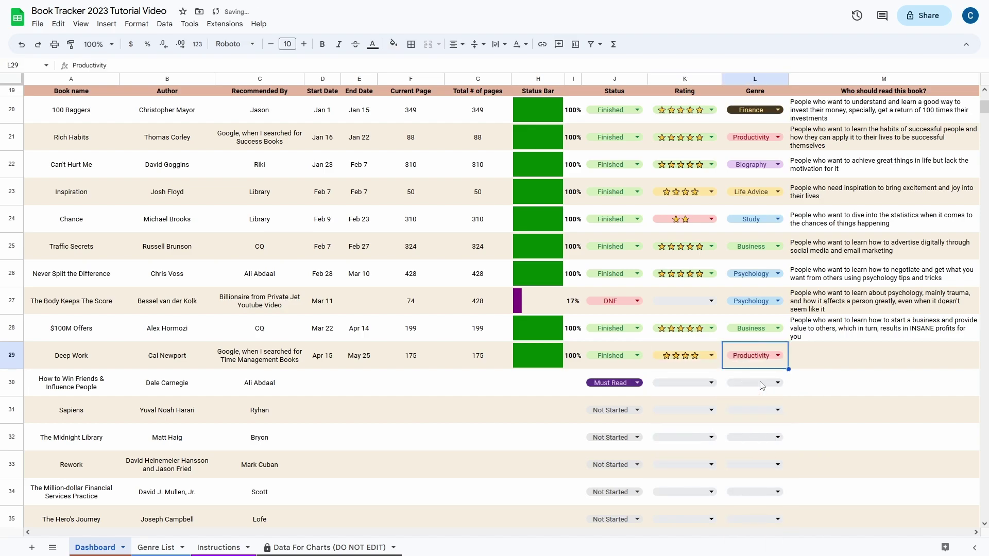
pyautogui.click(823, 354)
pyautogui.write('People who want to optimize their time and work productively.')
pyautogui.press('Return')
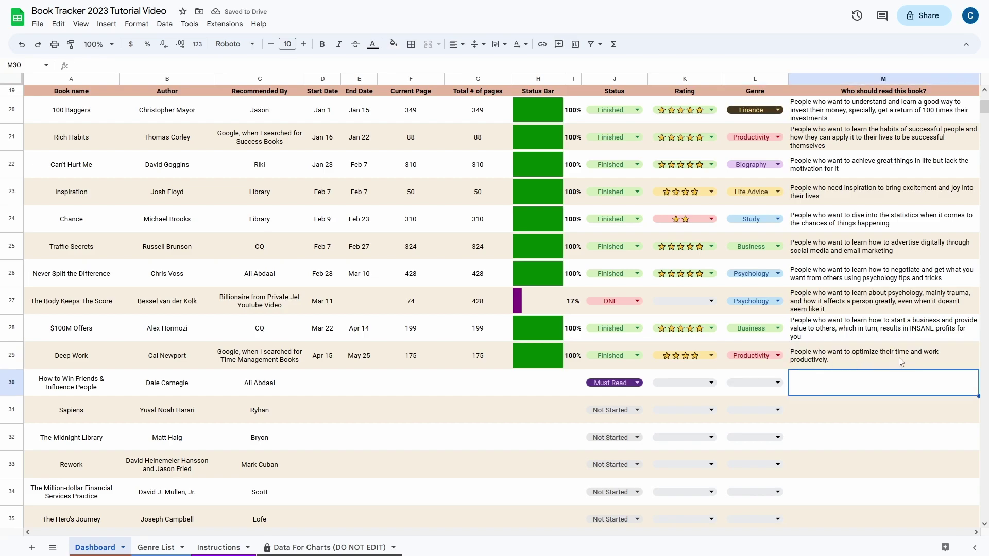
pyautogui.scroll(6, 623, 298)
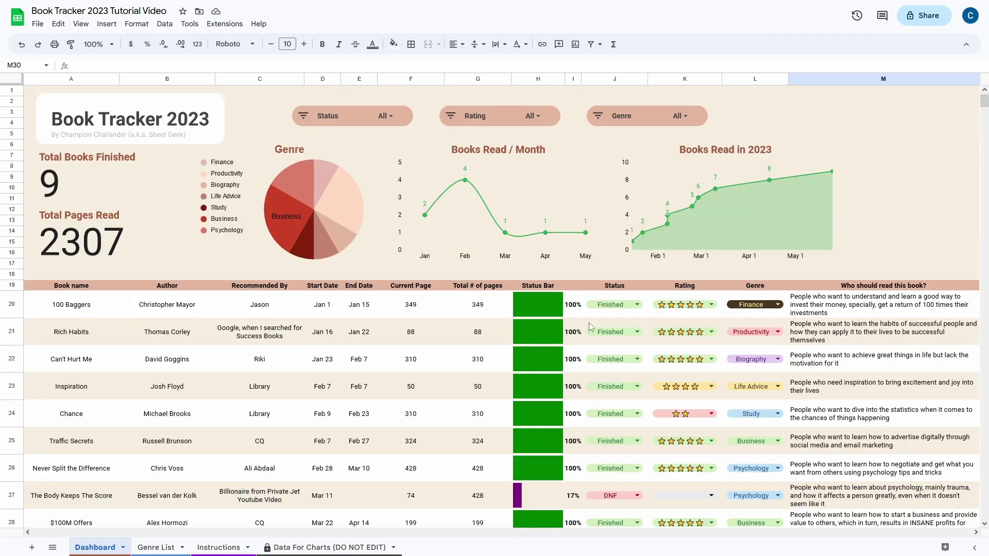
pyautogui.click(384, 117)
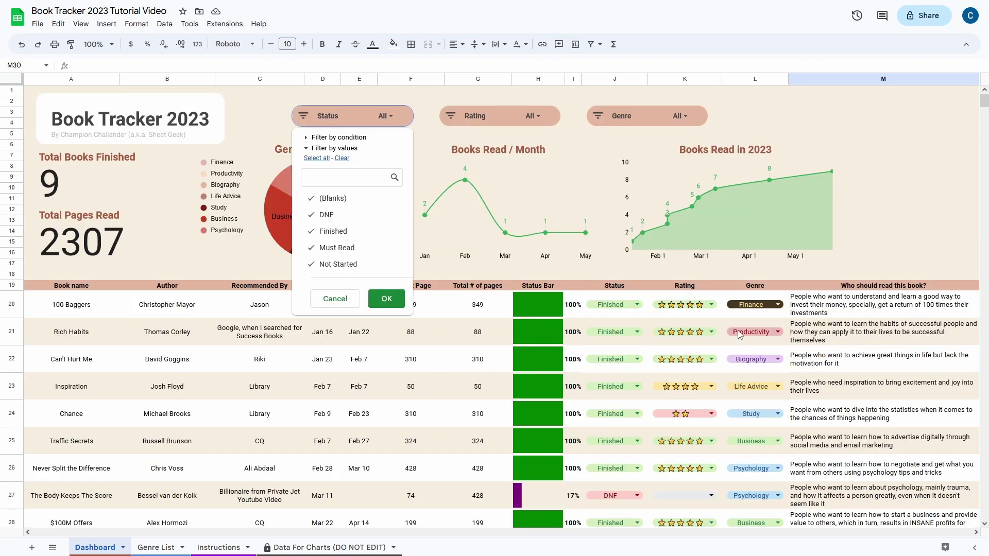
pyautogui.click(345, 198)
pyautogui.click(344, 217)
pyautogui.click(344, 231)
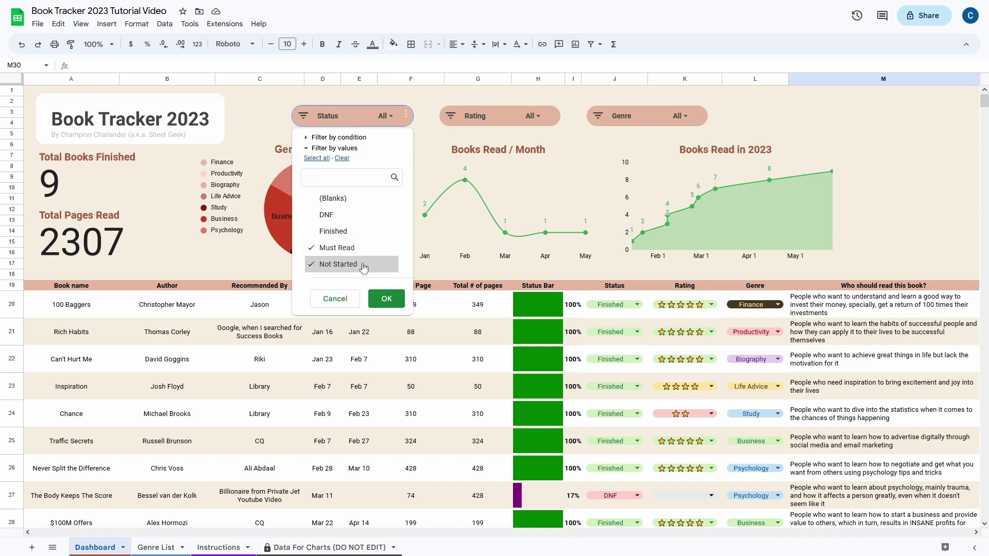
pyautogui.click(348, 264)
pyautogui.click(384, 299)
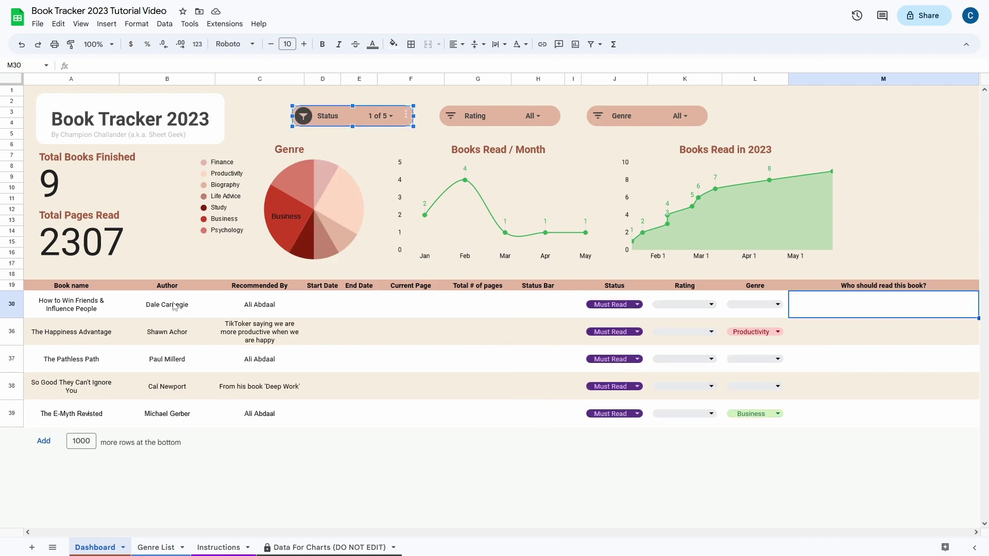
pyautogui.click(374, 117)
pyautogui.click(312, 159)
# Filter the Rating slicer to five-star books only, then reset it to all ratings.
pyautogui.click(385, 300)
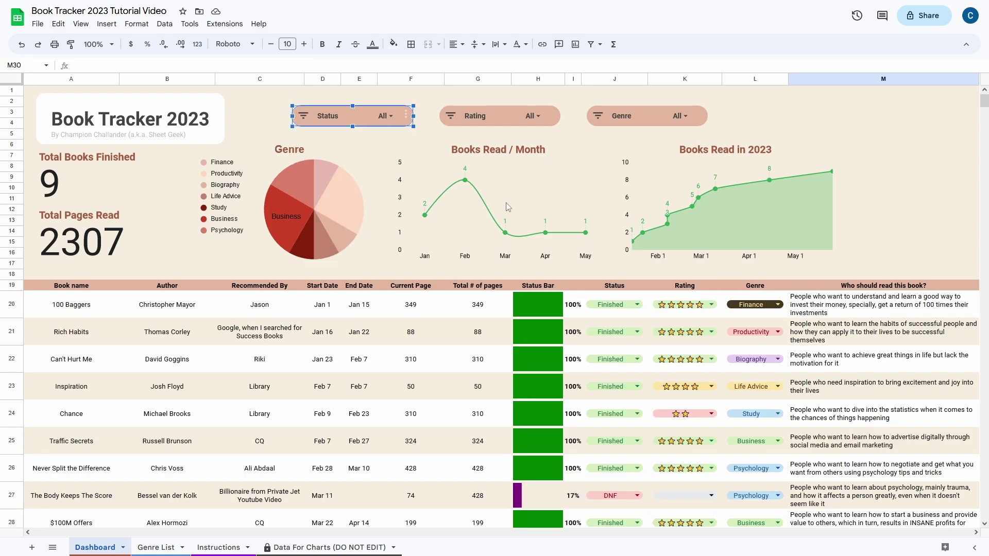
pyautogui.click(532, 119)
pyautogui.click(480, 199)
pyautogui.click(481, 215)
pyautogui.click(487, 231)
pyautogui.click(533, 282)
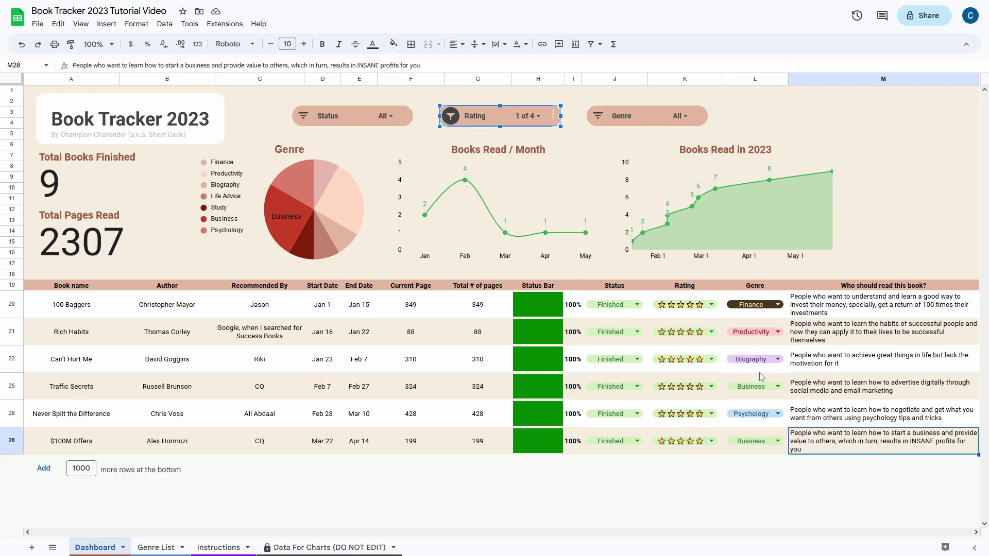
pyautogui.click(527, 116)
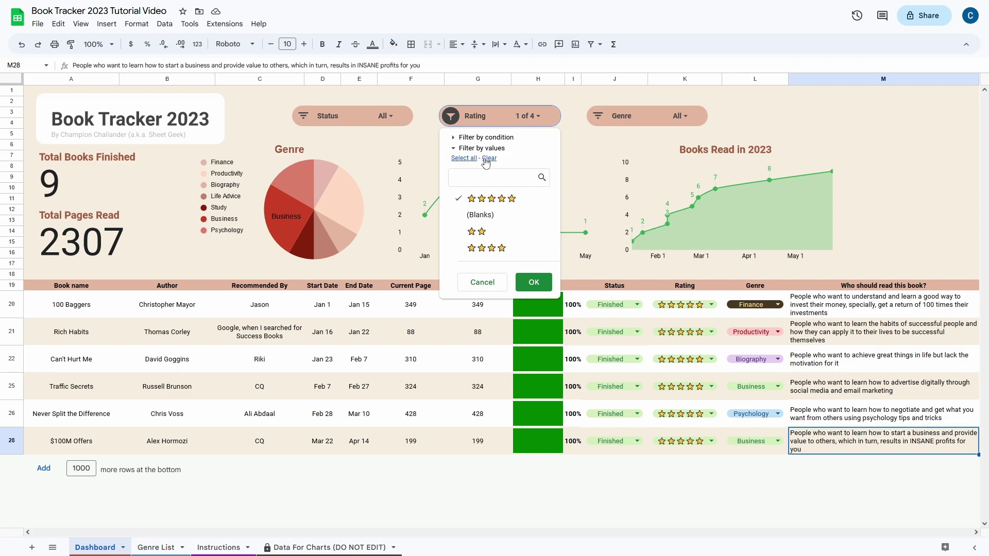
pyautogui.click(533, 282)
pyautogui.click(532, 122)
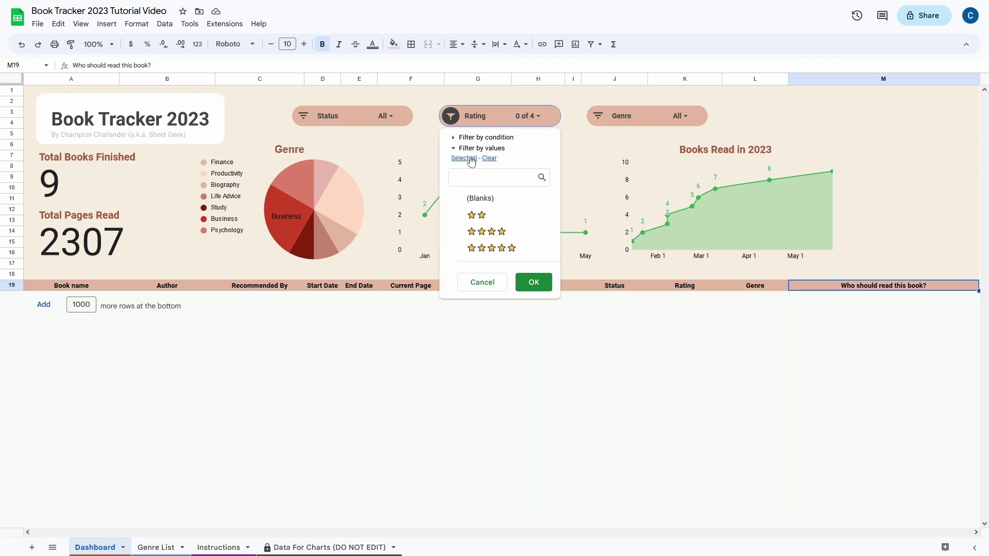
pyautogui.click(470, 158)
pyautogui.click(534, 282)
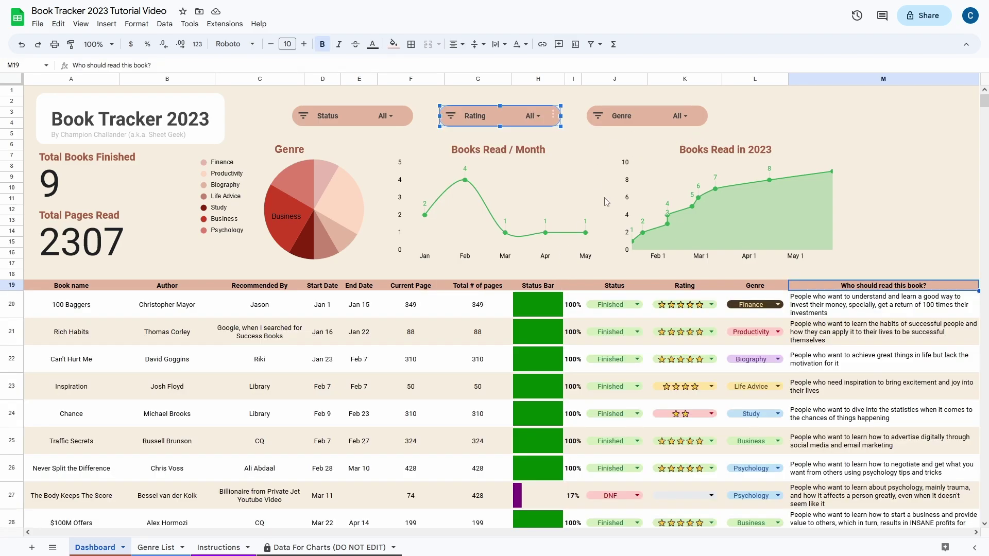
# Filter the Genre slicer to Productivity only, then reset it to show all genres.
pyautogui.click(690, 122)
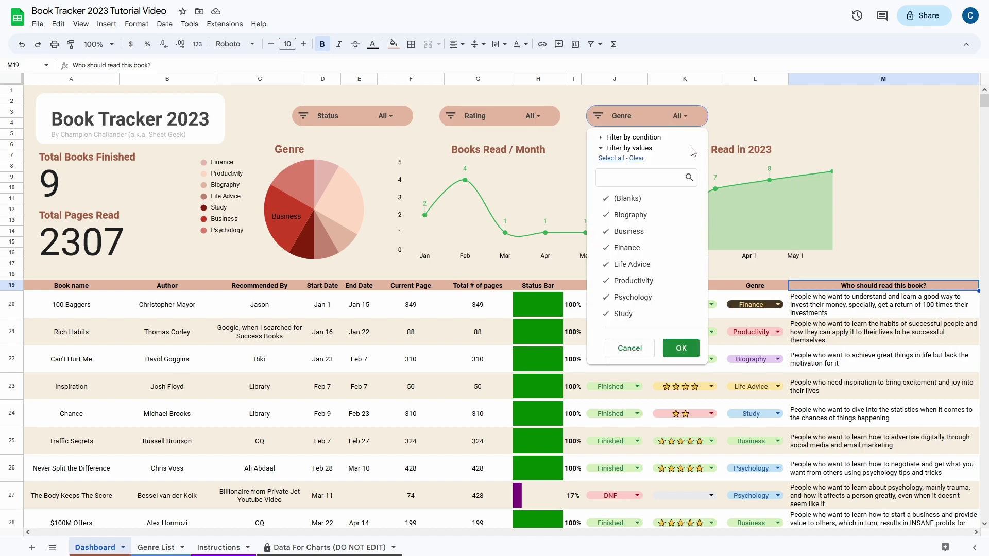
pyautogui.click(637, 158)
pyautogui.click(663, 281)
pyautogui.click(679, 347)
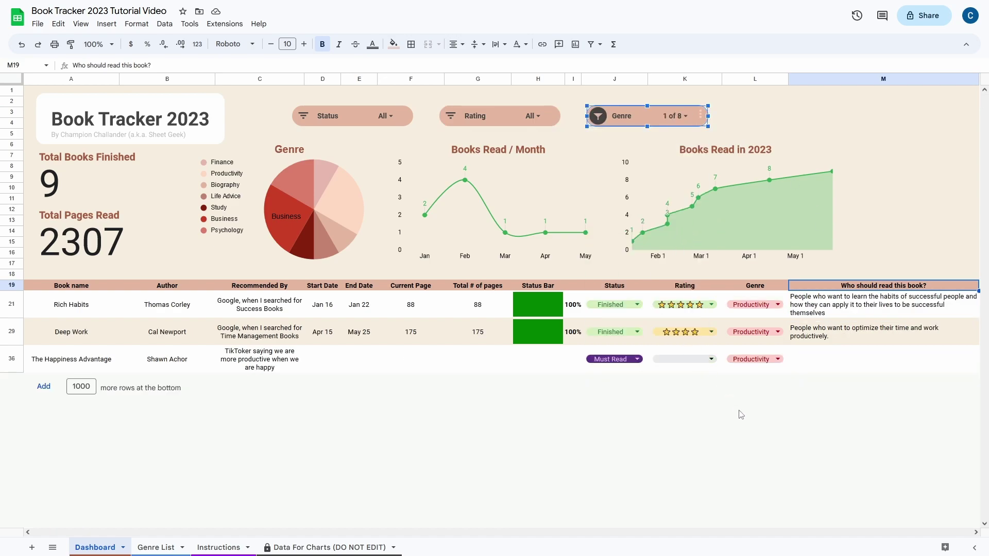
pyautogui.click(544, 368)
pyautogui.click(482, 336)
pyautogui.click(494, 361)
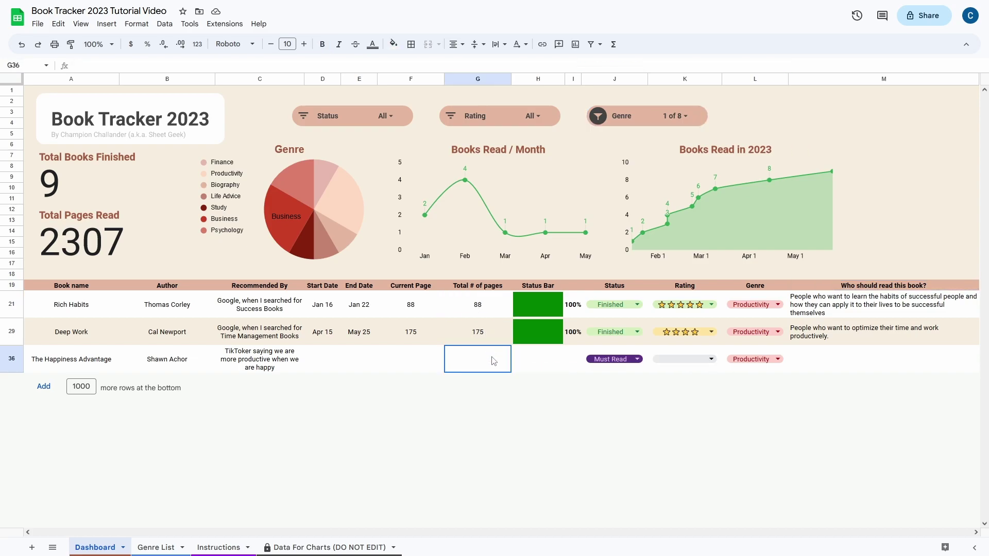
pyautogui.click(487, 307)
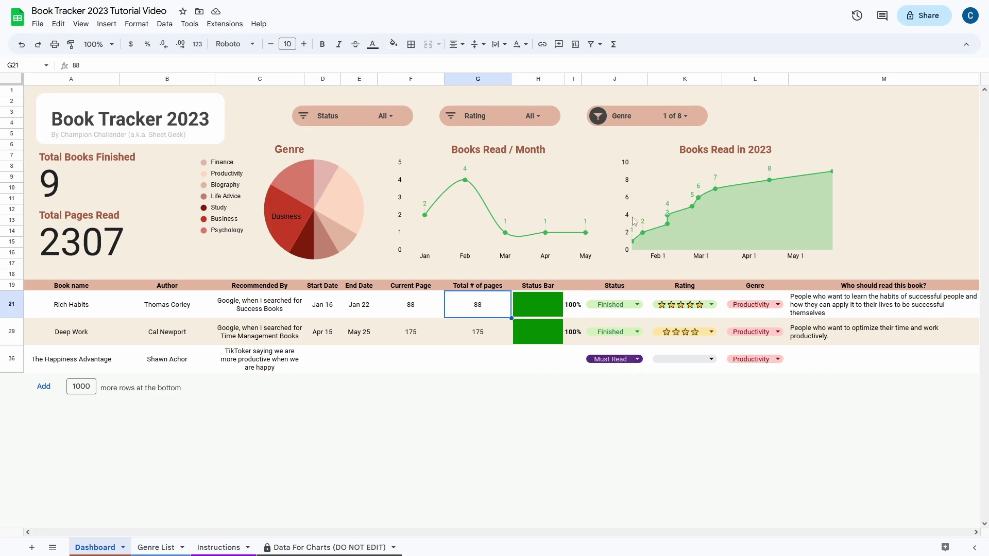
pyautogui.click(676, 117)
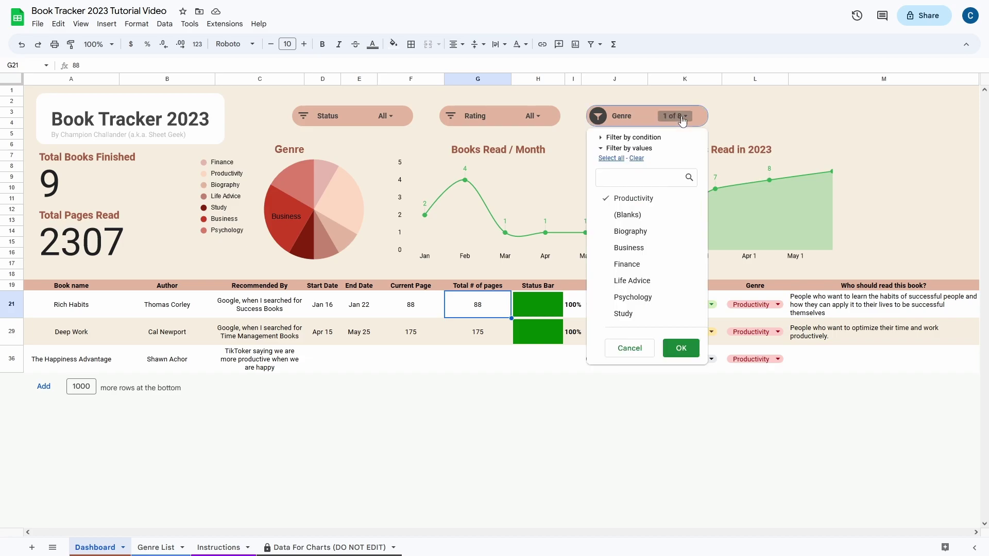
pyautogui.click(614, 159)
pyautogui.click(681, 348)
# Point out the Books Read / Month and Books Read in 2023 charts.
pyautogui.click(410, 359)
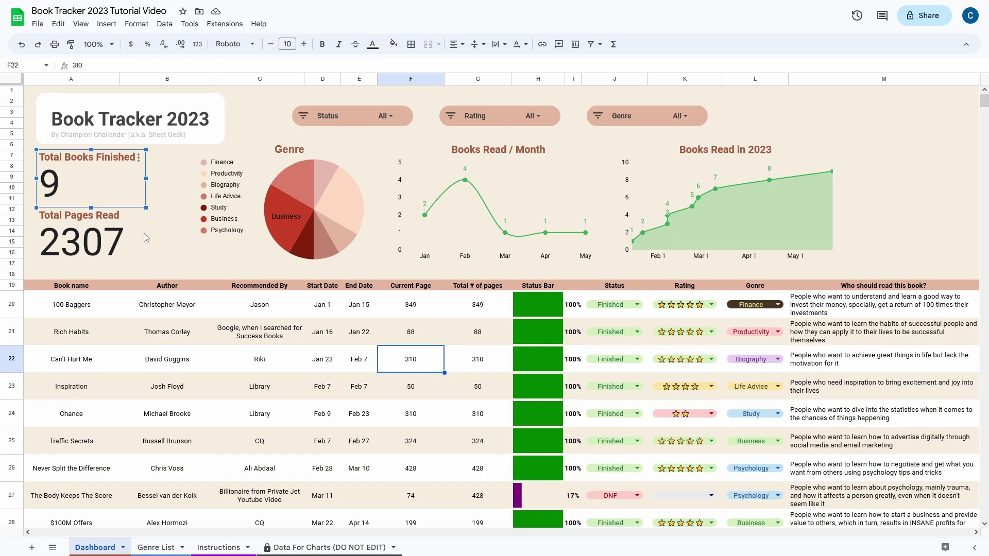
pyautogui.click(485, 220)
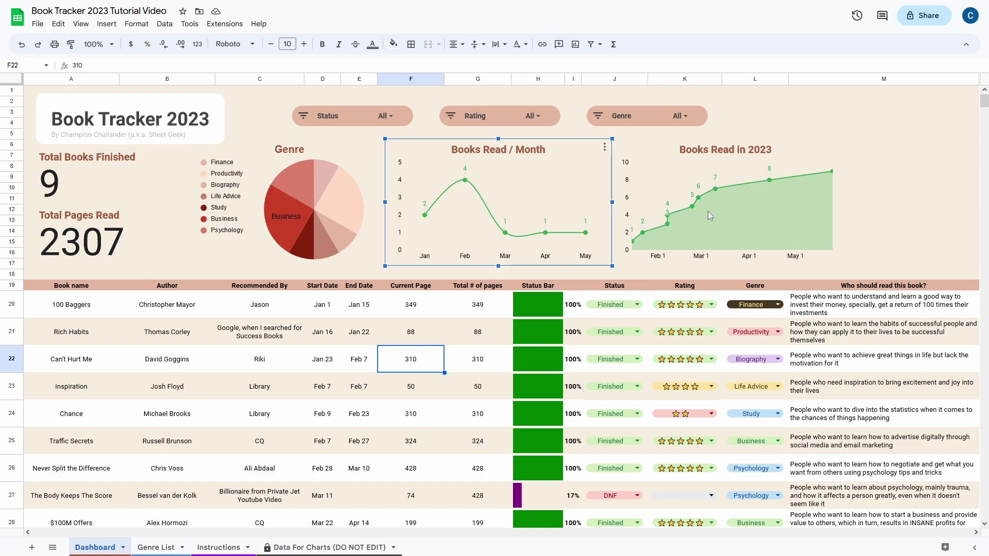
pyautogui.click(762, 233)
pyautogui.scroll(-3, 520, 335)
# Clear Deep Work's end date, set its current page to 130 and status to Reading.
pyautogui.click(359, 377)
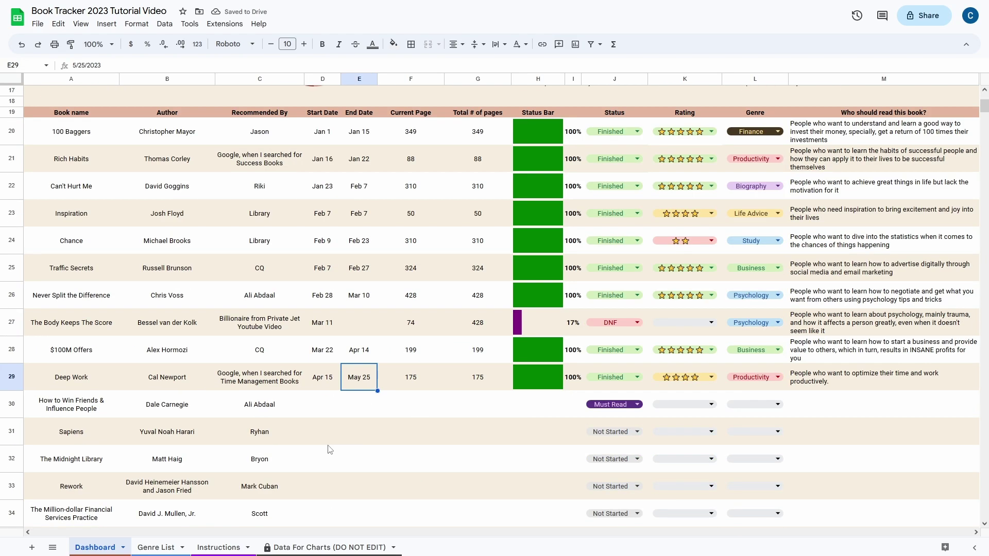
pyautogui.press('Delete')
pyautogui.press('Right')
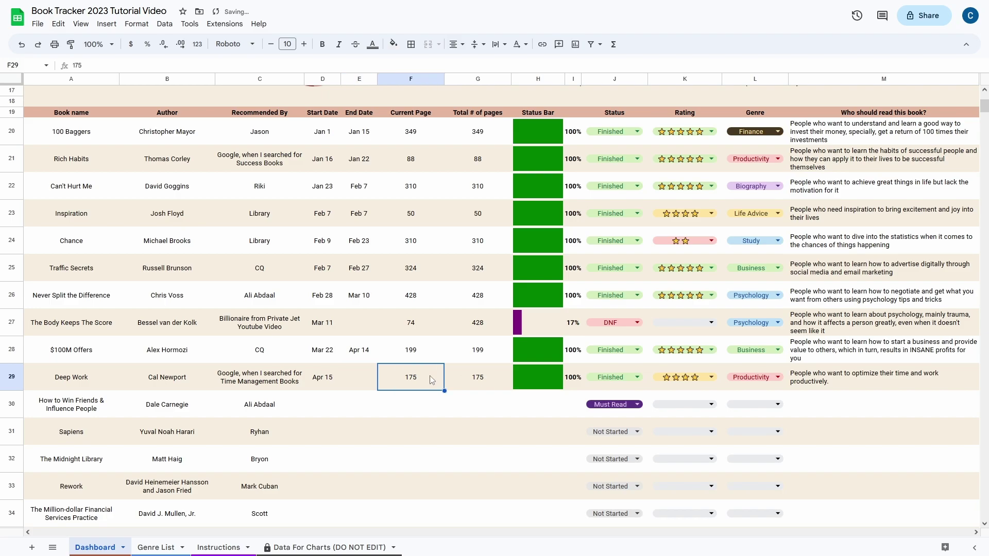
pyautogui.write('130')
pyautogui.press('Return')
pyautogui.click(616, 378)
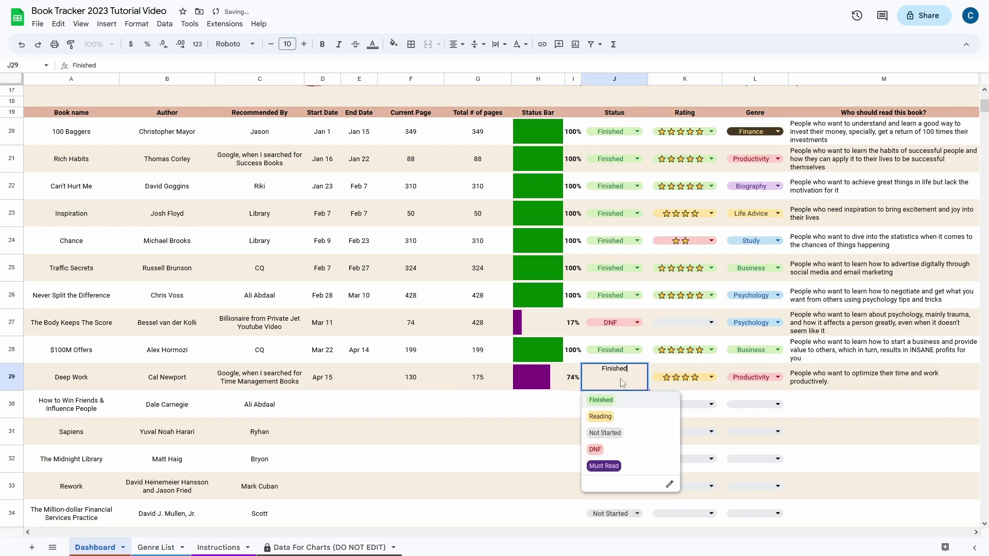
pyautogui.click(614, 415)
pyautogui.click(673, 385)
# Check the updated Books Read in 2023 chart and Total Books Finished now 8.
pyautogui.scroll(4, 740, 191)
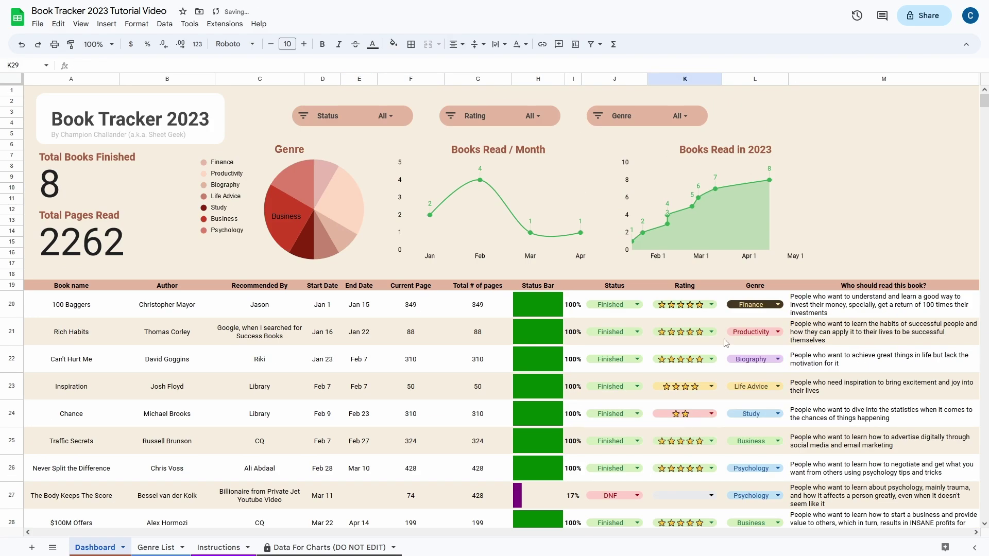
pyautogui.click(740, 187)
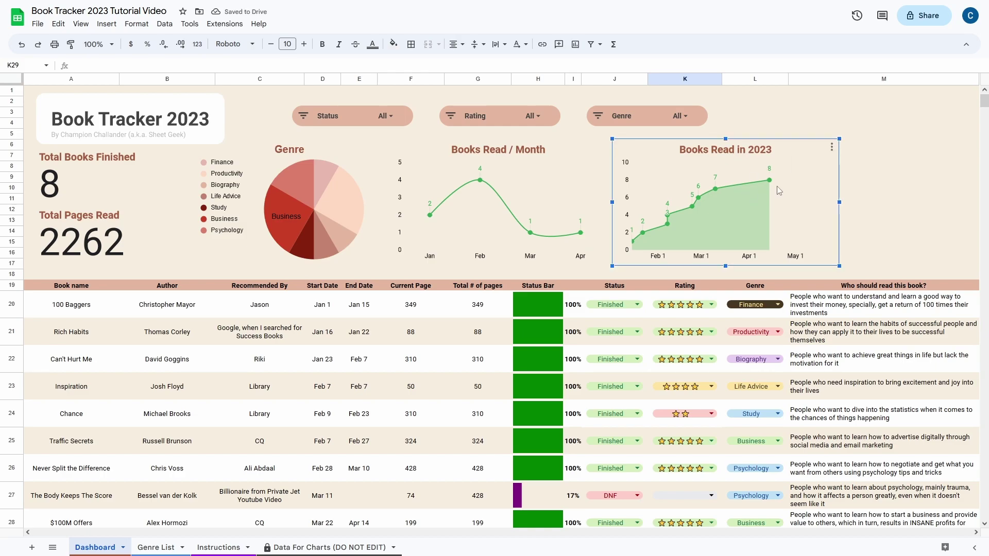
pyautogui.click(87, 177)
pyautogui.scroll(-4, 332, 379)
pyautogui.click(361, 365)
pyautogui.scroll(4, 361, 365)
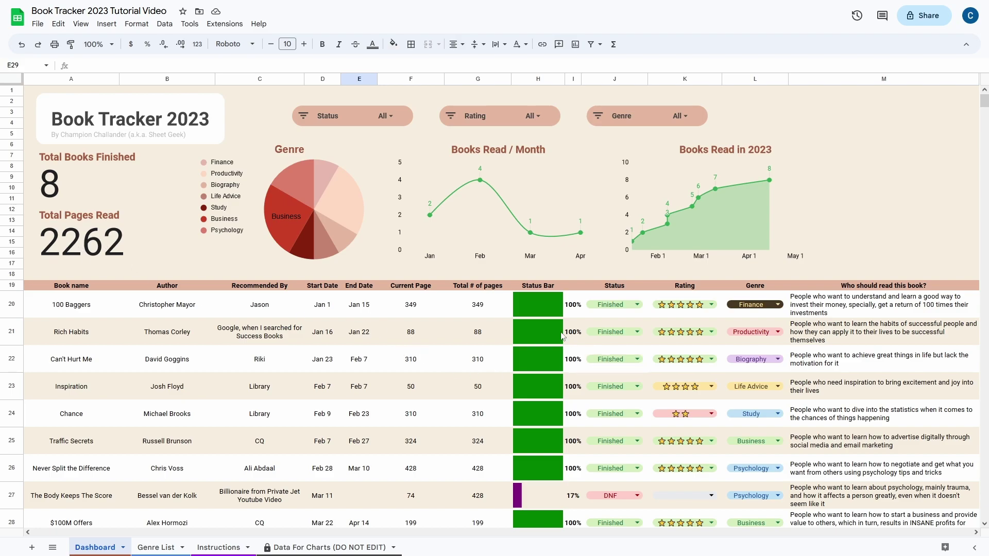
pyautogui.moveTo(541, 313)
pyautogui.mouseDown()
pyautogui.moveTo(579, 316)
pyautogui.moveTo(566, 524)
pyautogui.moveTo(551, 285)
pyautogui.moveTo(527, 307)
pyautogui.mouseUp()
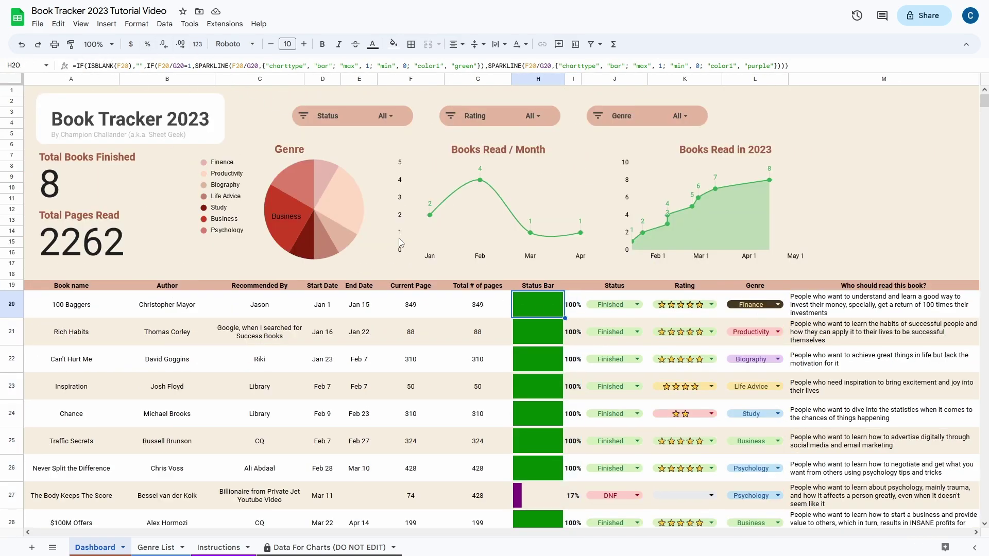
pyautogui.tripleClick(539, 308)
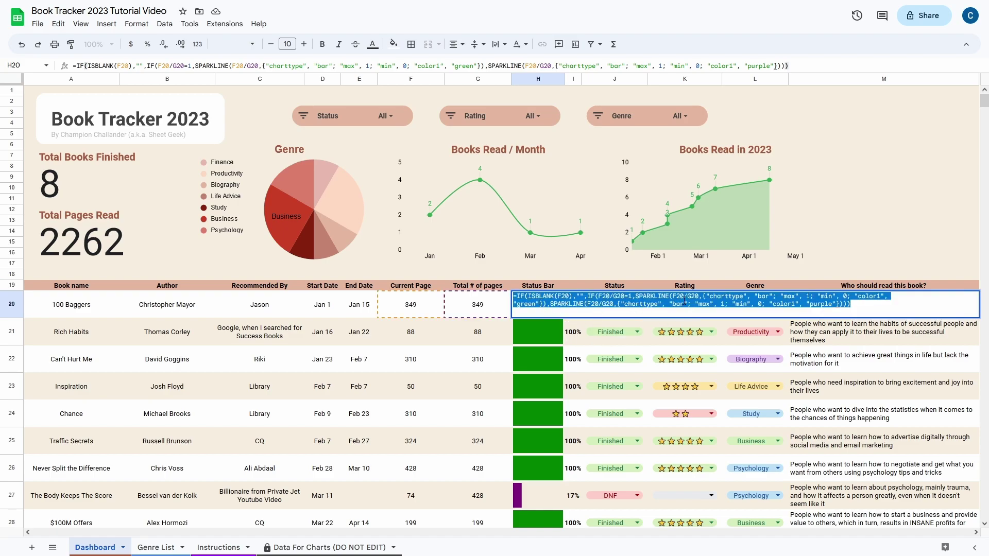
pyautogui.click(876, 312)
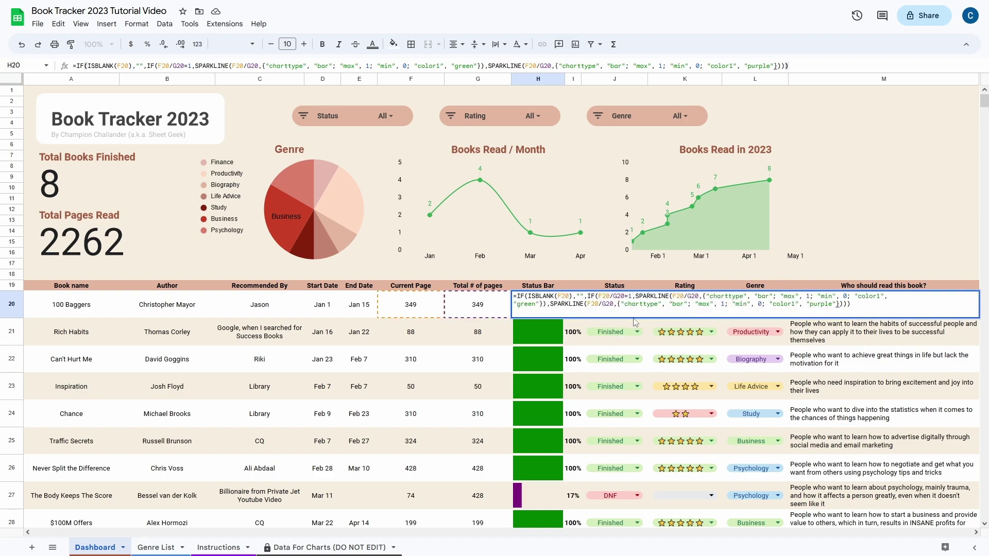
pyautogui.press('Escape')
pyautogui.doubleClick(578, 315)
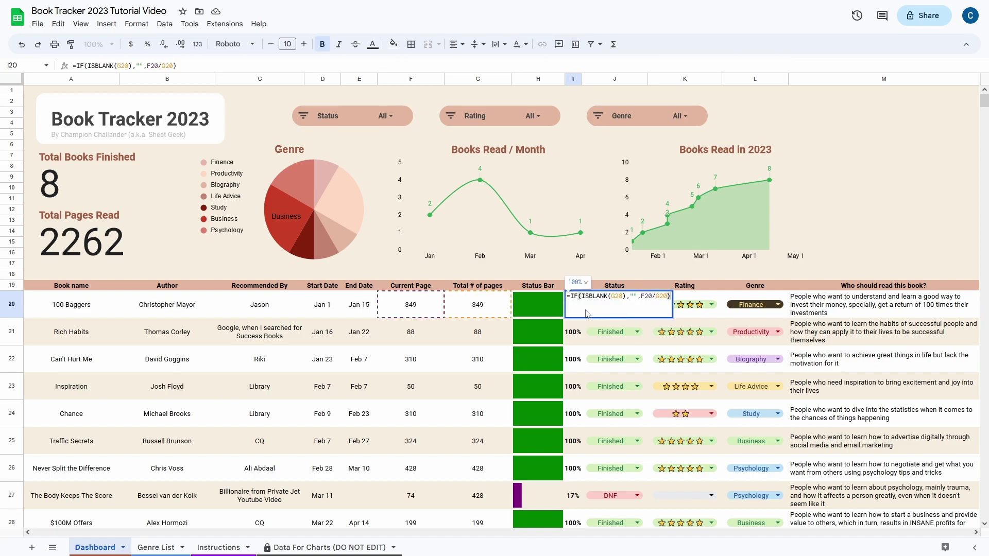
pyautogui.press('Escape')
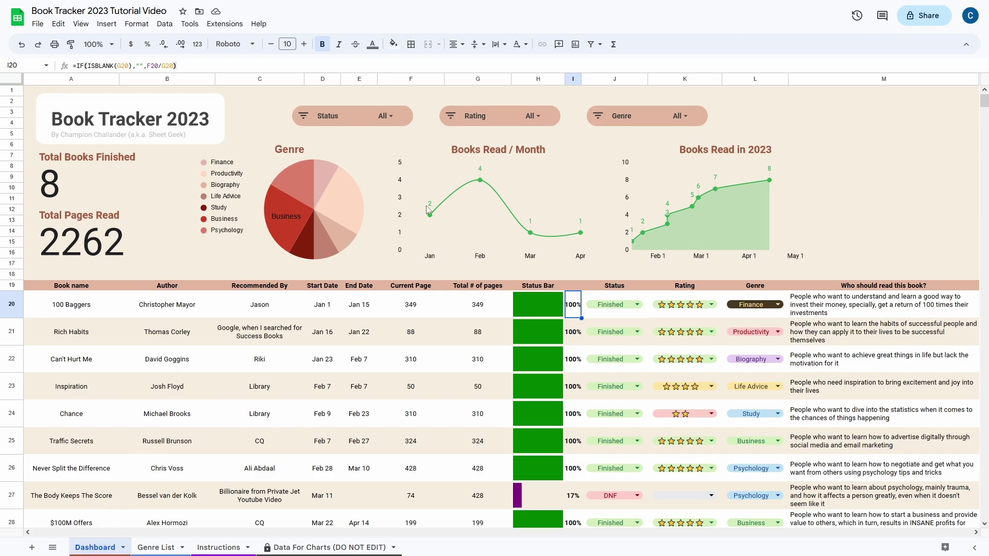
# Browse the Genre List and the Instructions notes, then open the Data For Charts (DO NOT EDIT) sheet.
pyautogui.click(155, 547)
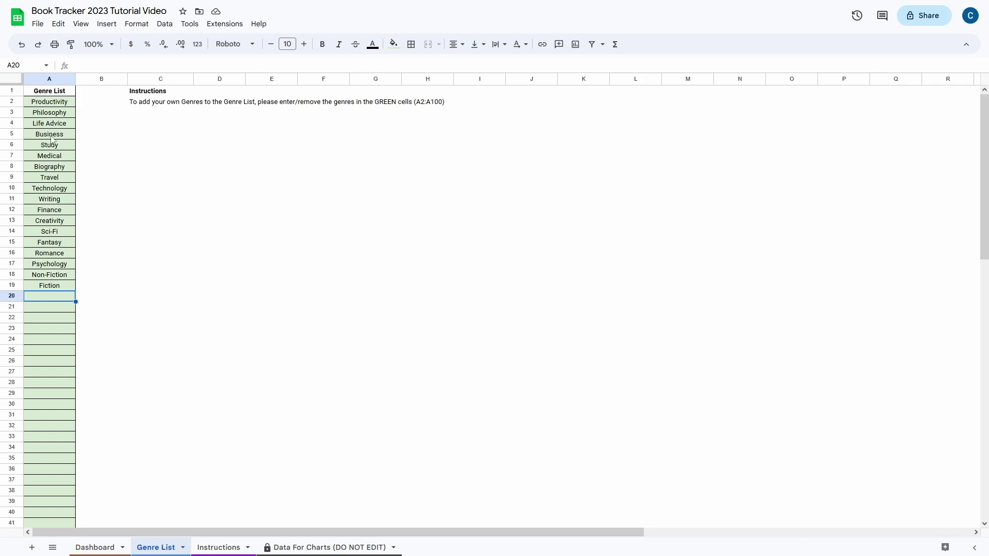
pyautogui.click(227, 549)
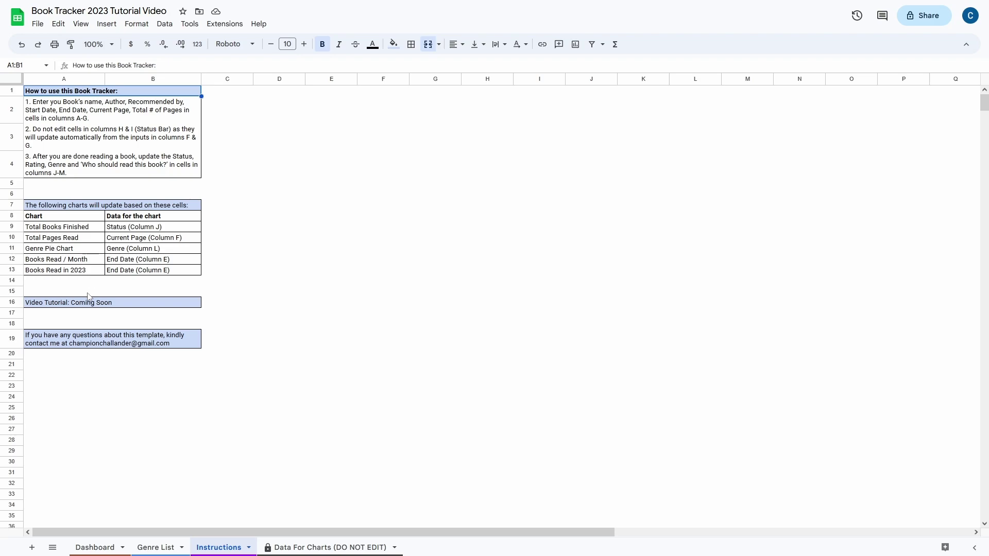
pyautogui.click(73, 304)
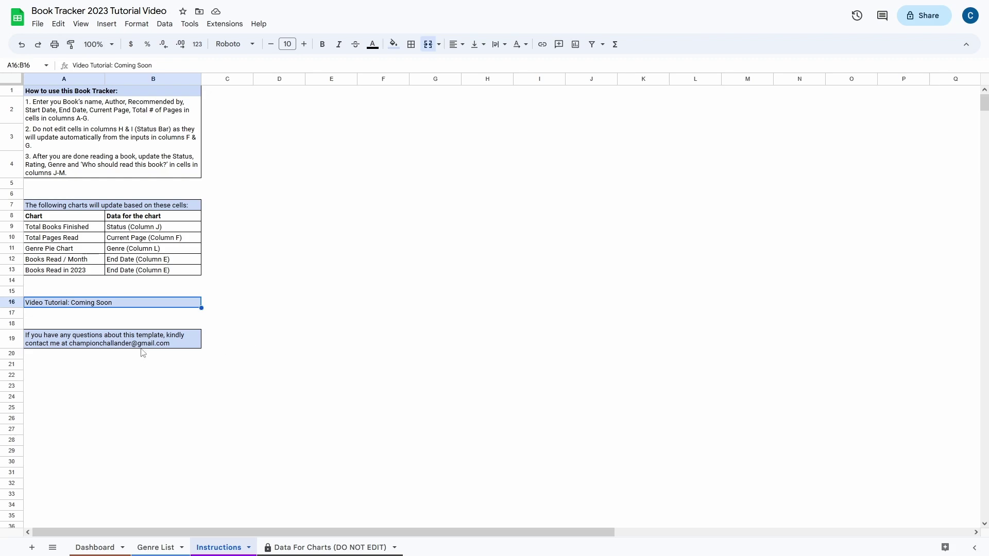
pyautogui.click(121, 346)
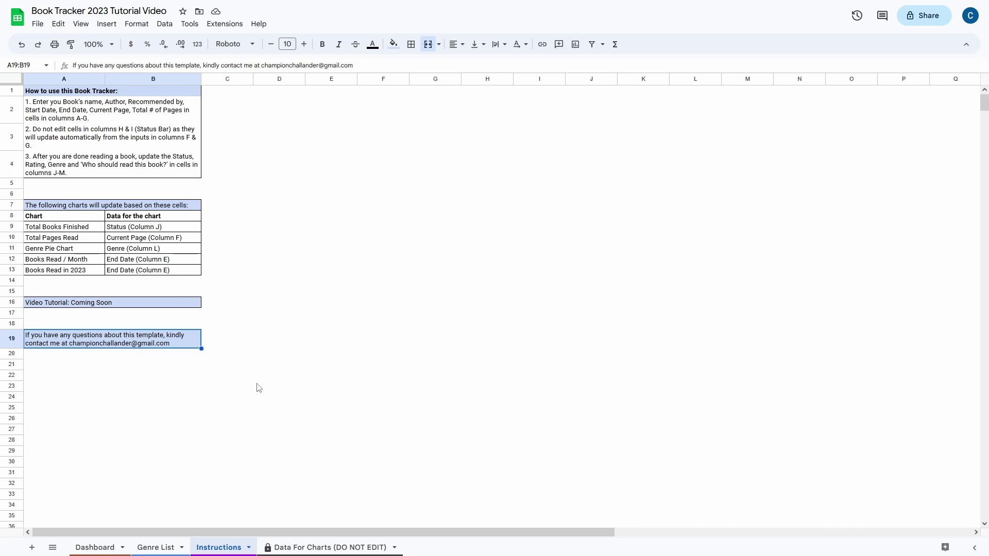
pyautogui.click(328, 548)
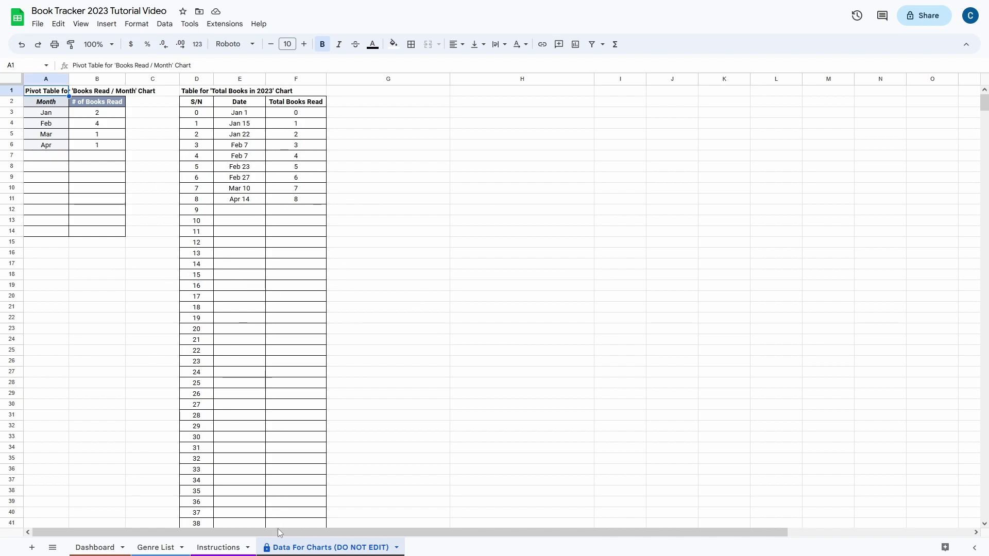
pyautogui.click(393, 548)
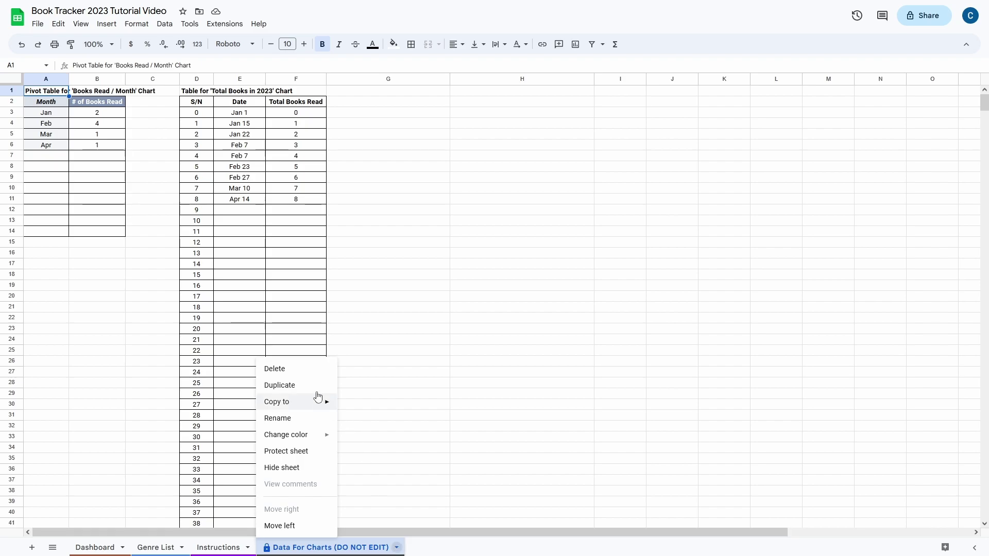
pyautogui.click(410, 266)
pyautogui.click(419, 178)
pyautogui.write('sdfsdfsdf')
pyautogui.click(503, 254)
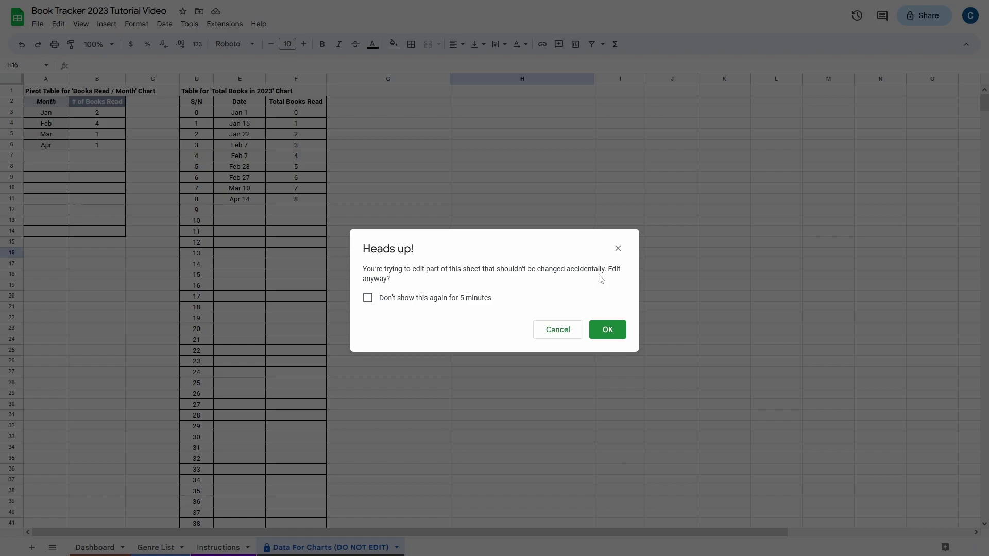
pyautogui.click(552, 332)
pyautogui.click(484, 227)
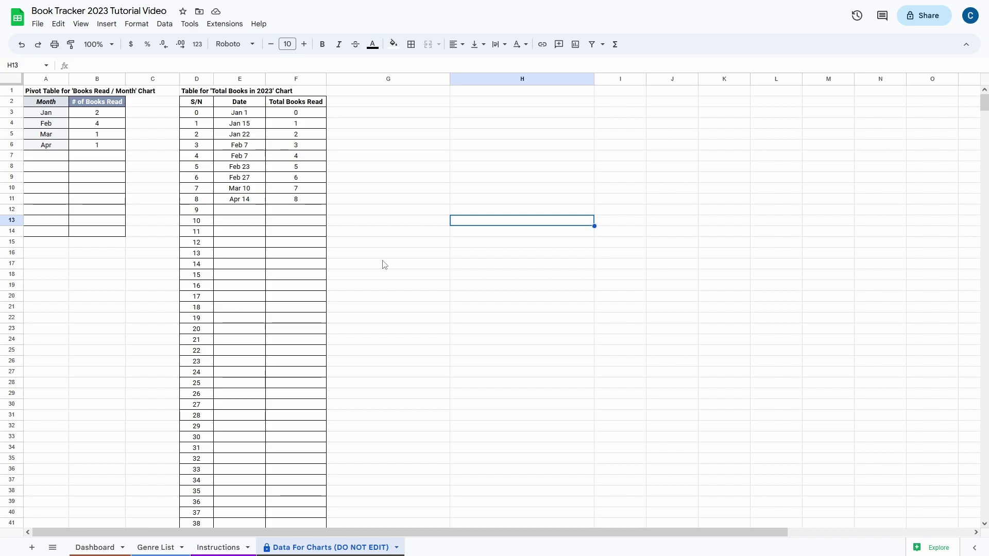
# Switch back to the Dashboard sheet showing 8 books finished and 2262 pages read.
pyautogui.click(95, 547)
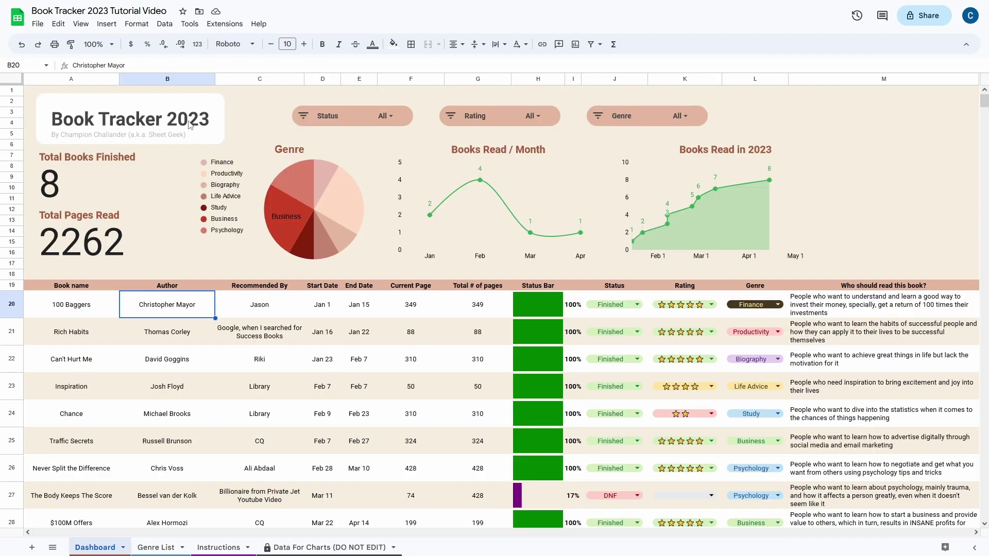